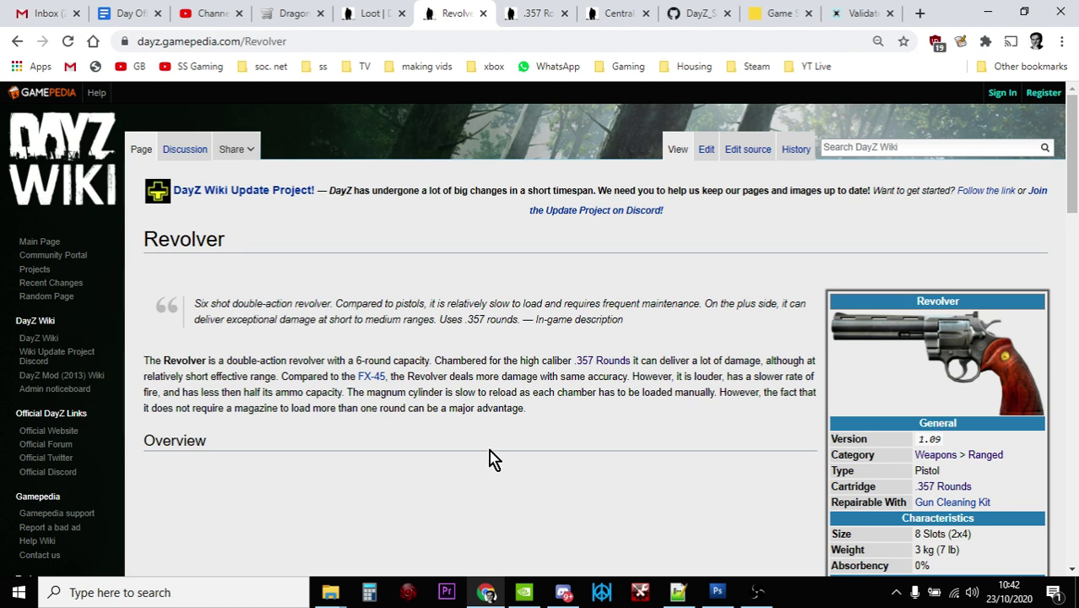
- Skim the Revolver and .357 Rounds wiki pages, then switch to the Nitrado game server tab
scroll(492, 460, "down", 1)
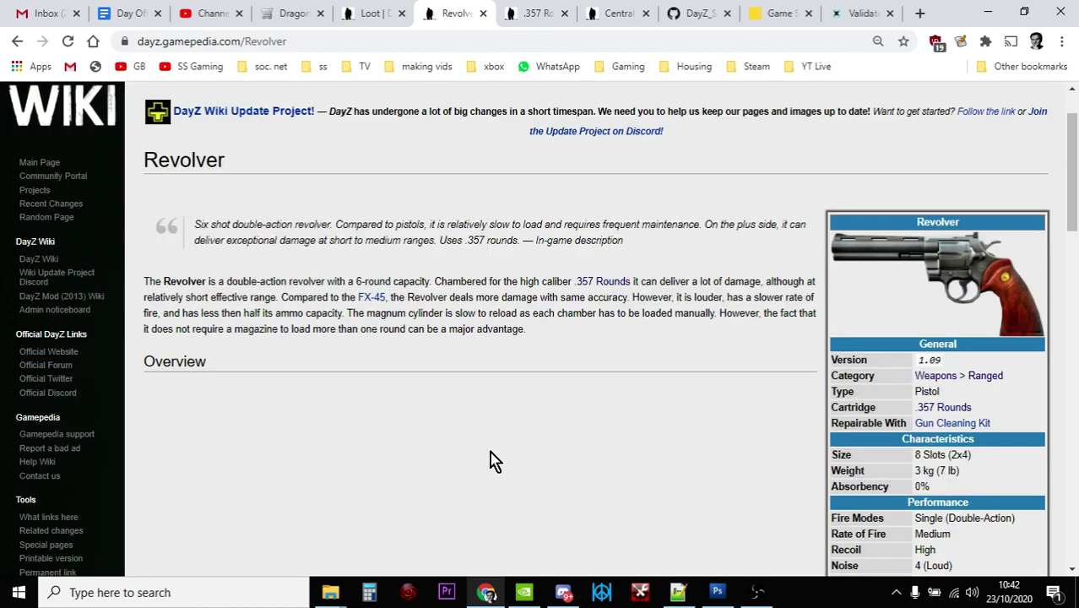
left_click(535, 16)
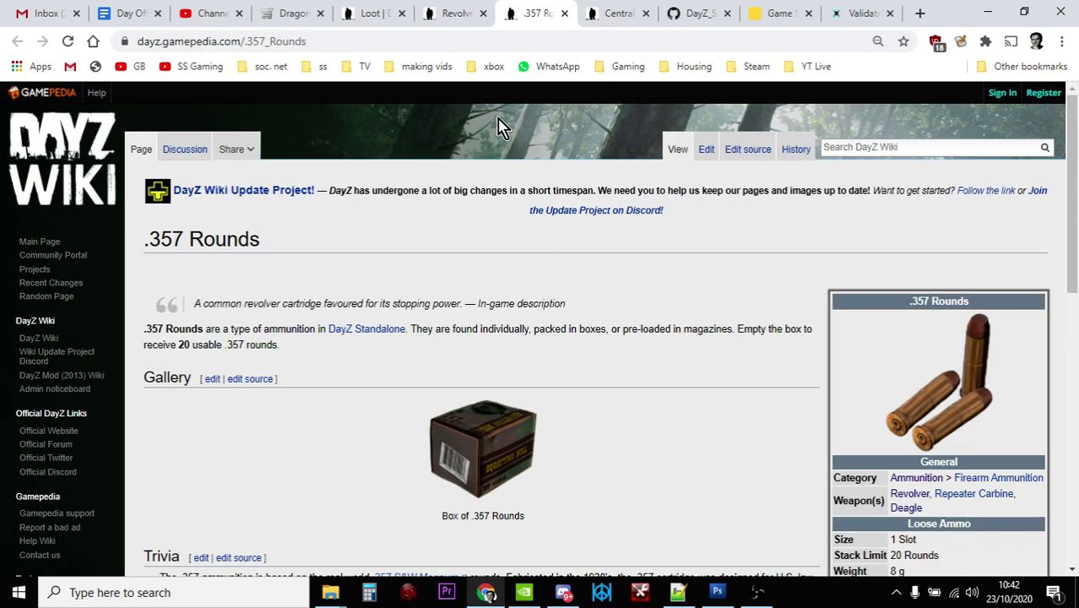
left_click(459, 14)
left_click(770, 17)
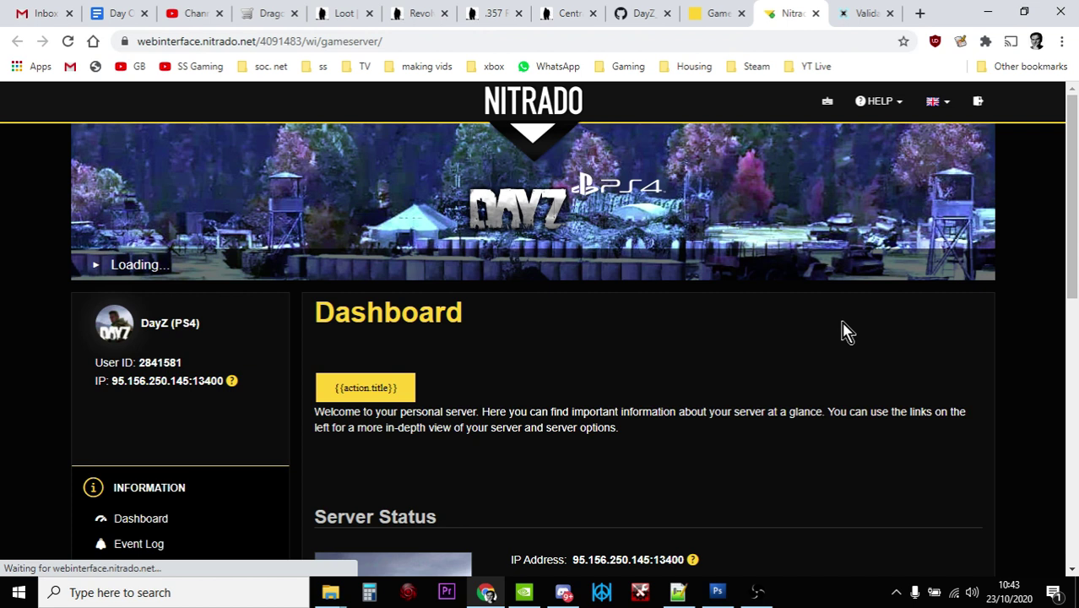
- Scroll the PS4 DayZ server dashboard and open File Browser under Tools
scroll(437, 429, "down", 3)
scroll(437, 429, "down", 1)
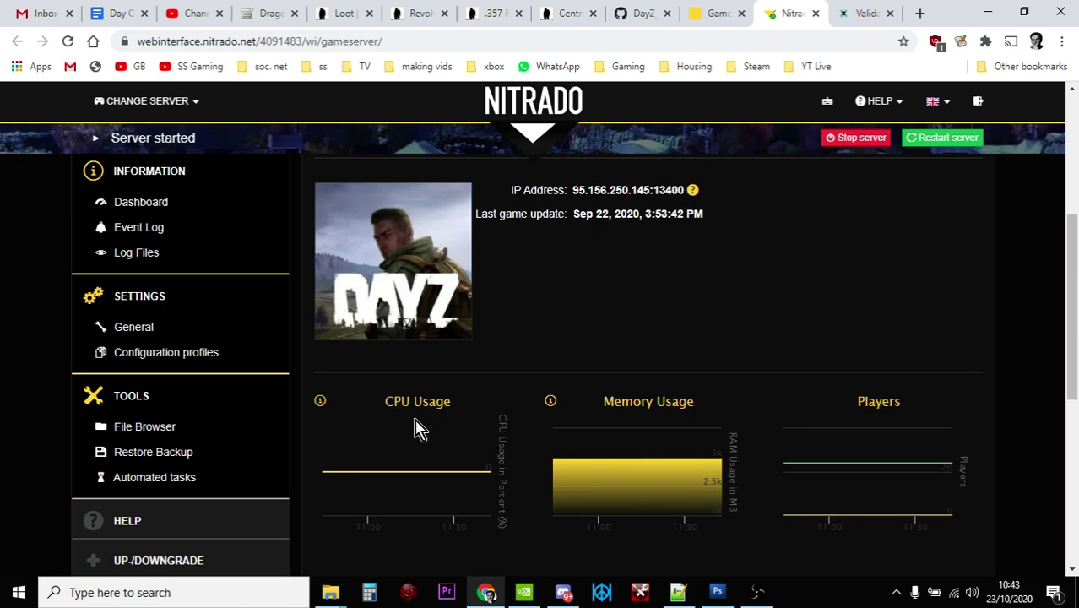
left_click(161, 432)
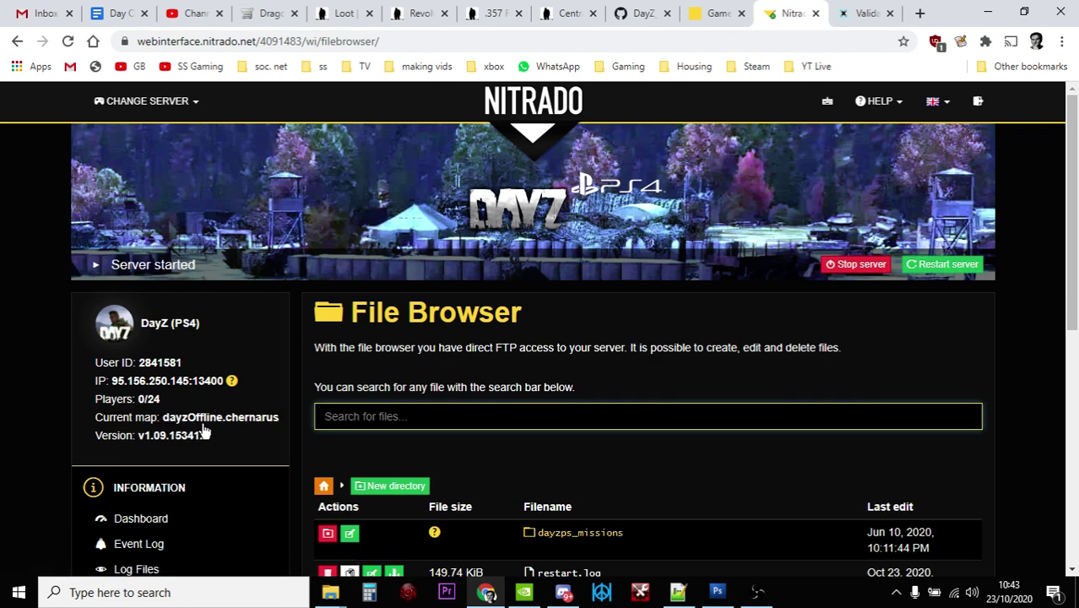
- Navigate into dayzps_missions/dayzOffline.chernarusplus/db, where the 682.34 KiB types.xml is listed
scroll(591, 347, "down", 2)
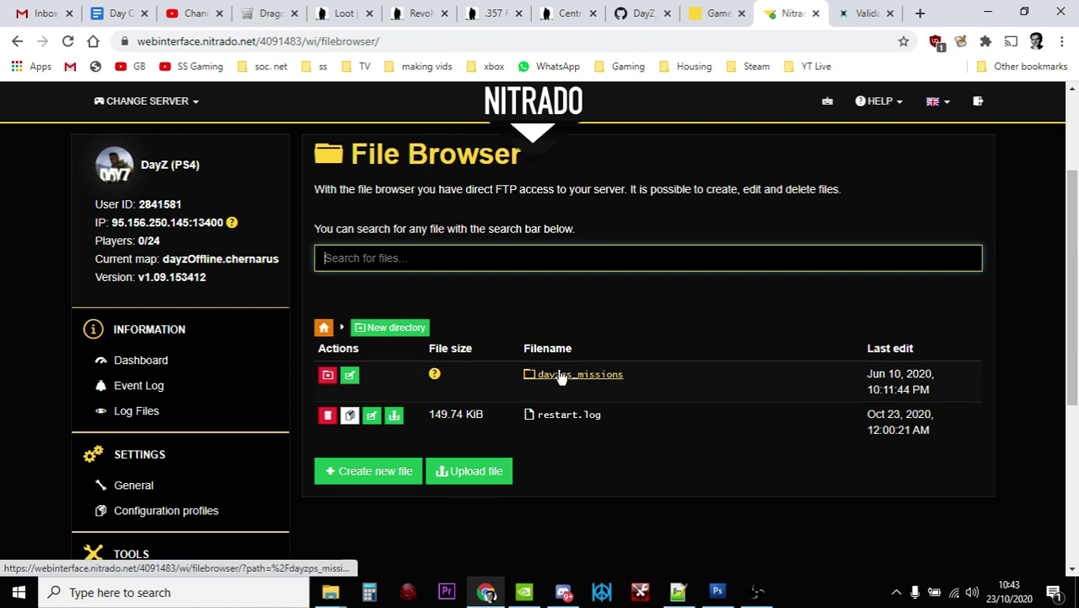
left_click(583, 375)
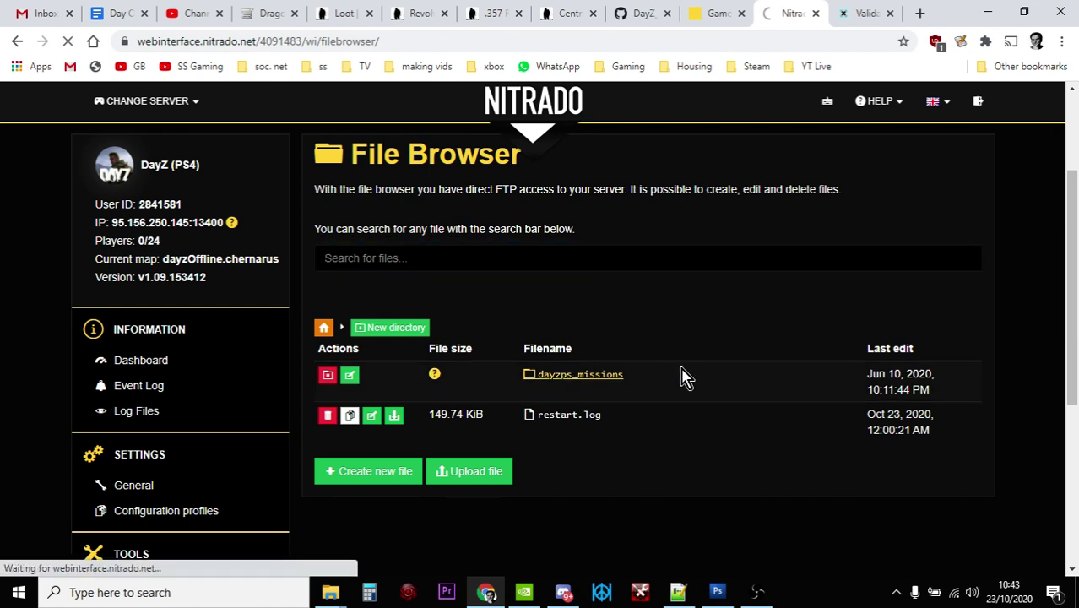
scroll(684, 376, "down", 1)
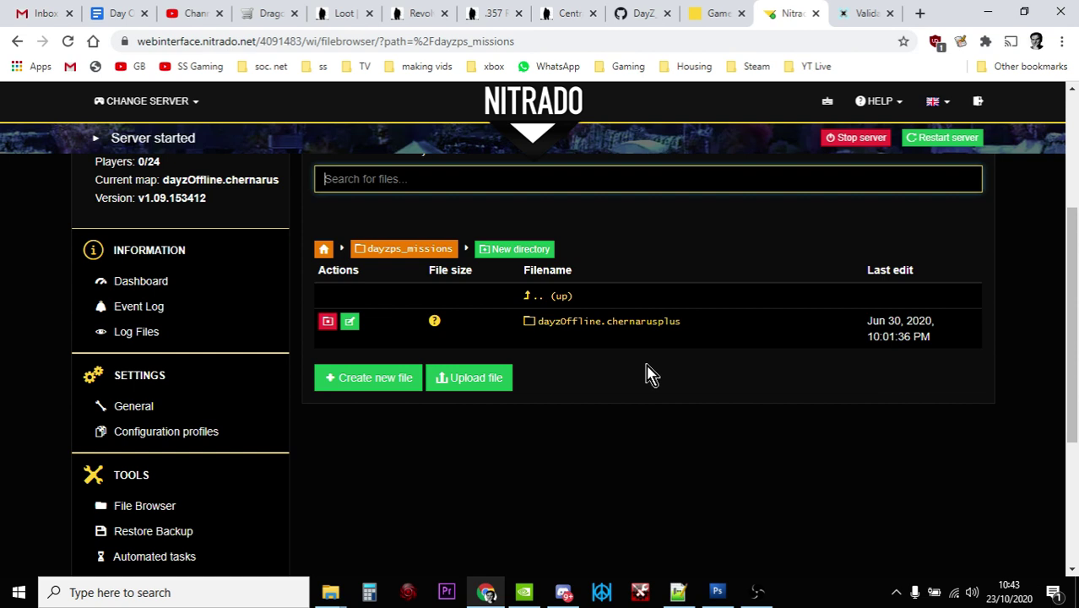
left_click(610, 324)
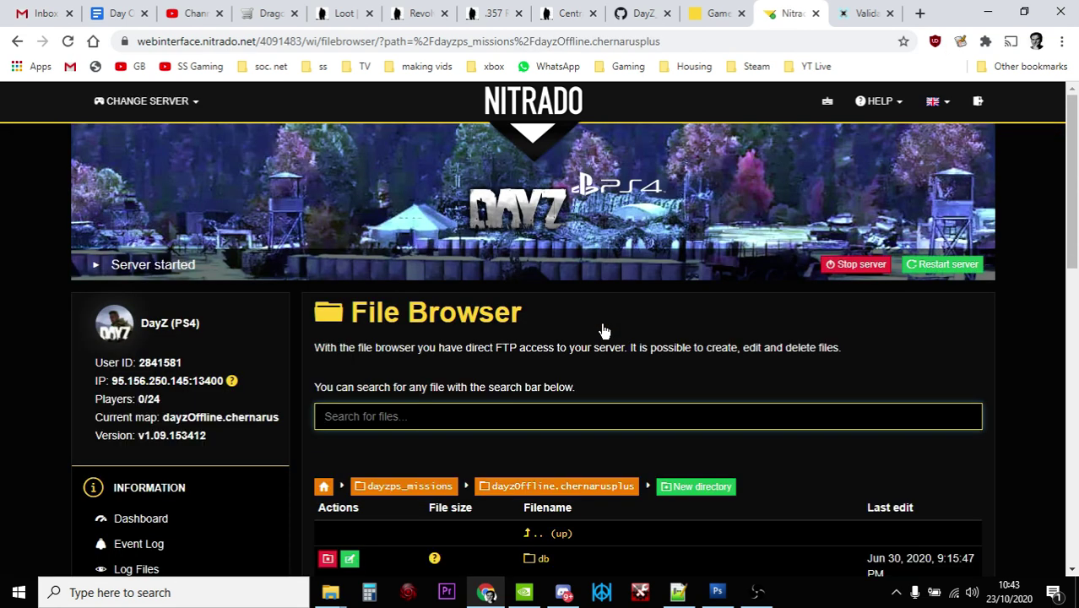
scroll(603, 331, "down", 3)
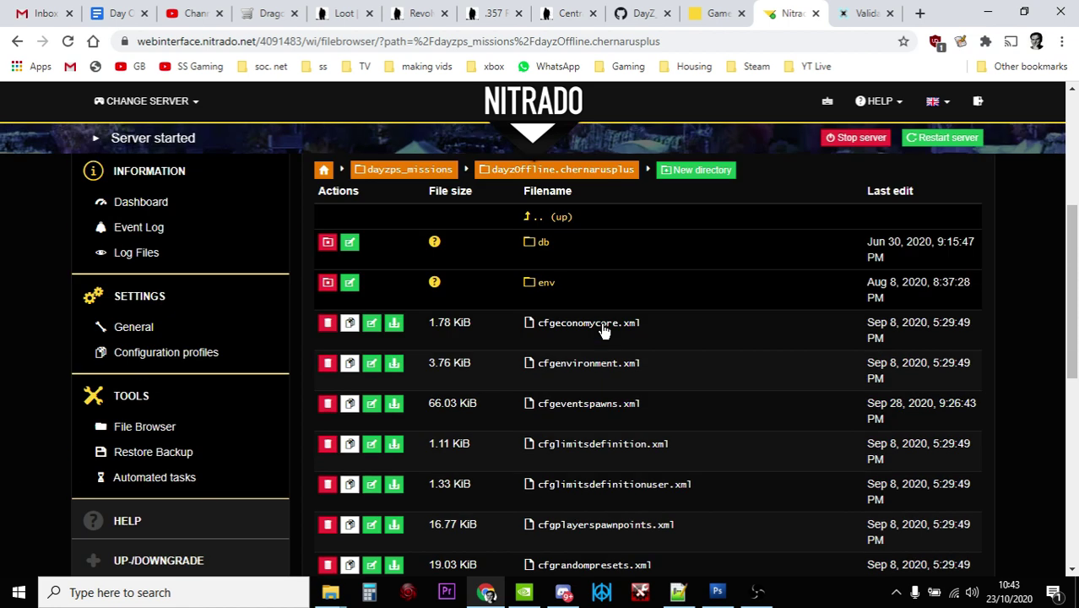
left_click(544, 245)
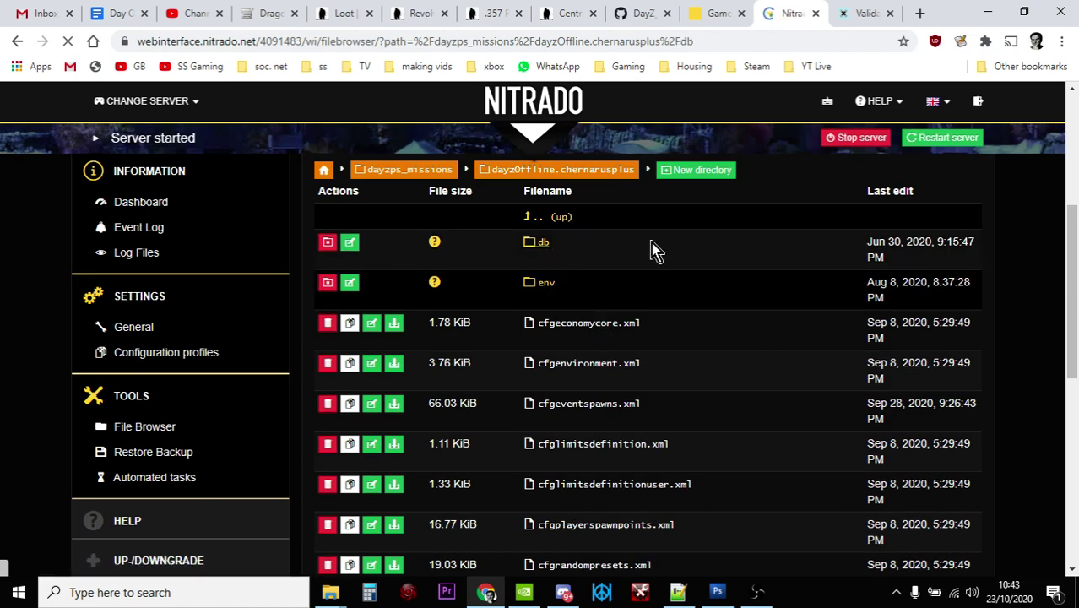
scroll(657, 251, "down", 3)
scroll(591, 355, "down", 1)
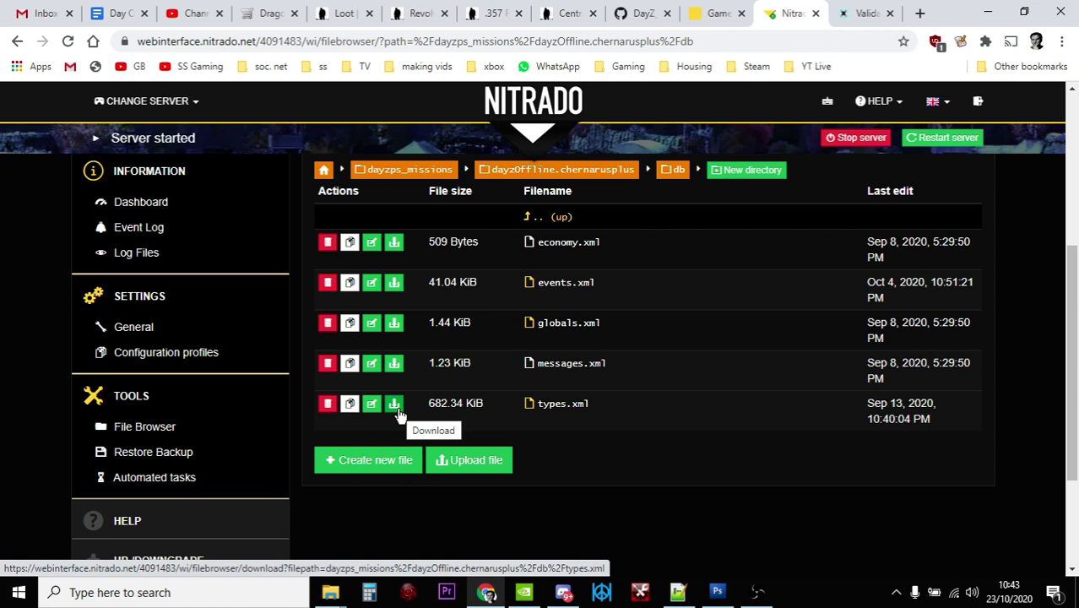
left_click(330, 592)
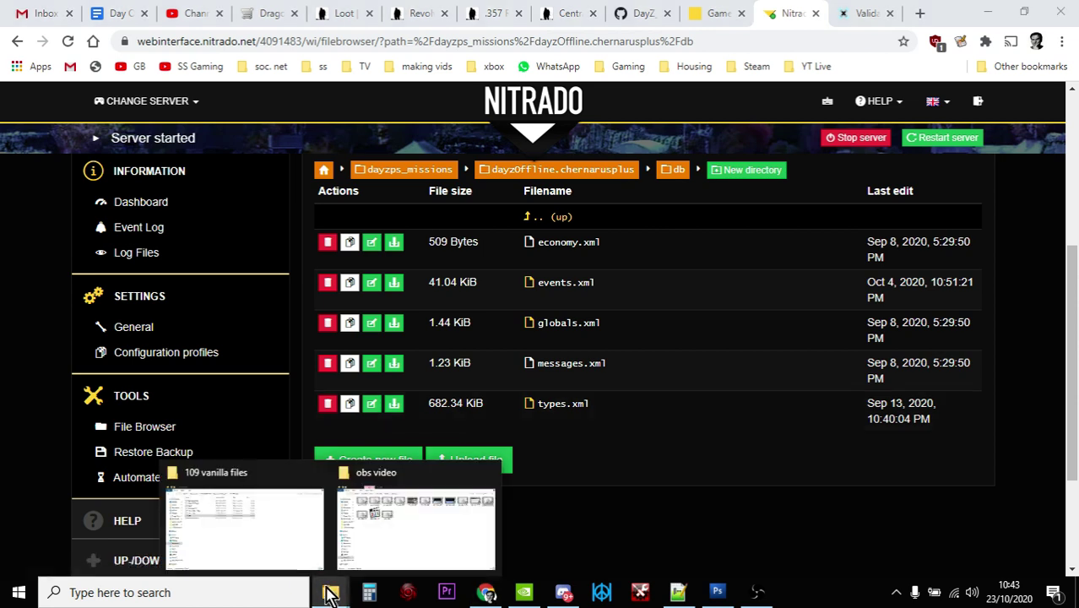
- Bring forward the local '109 vanilla files' folder holding types.xml and its backups
left_click(287, 553)
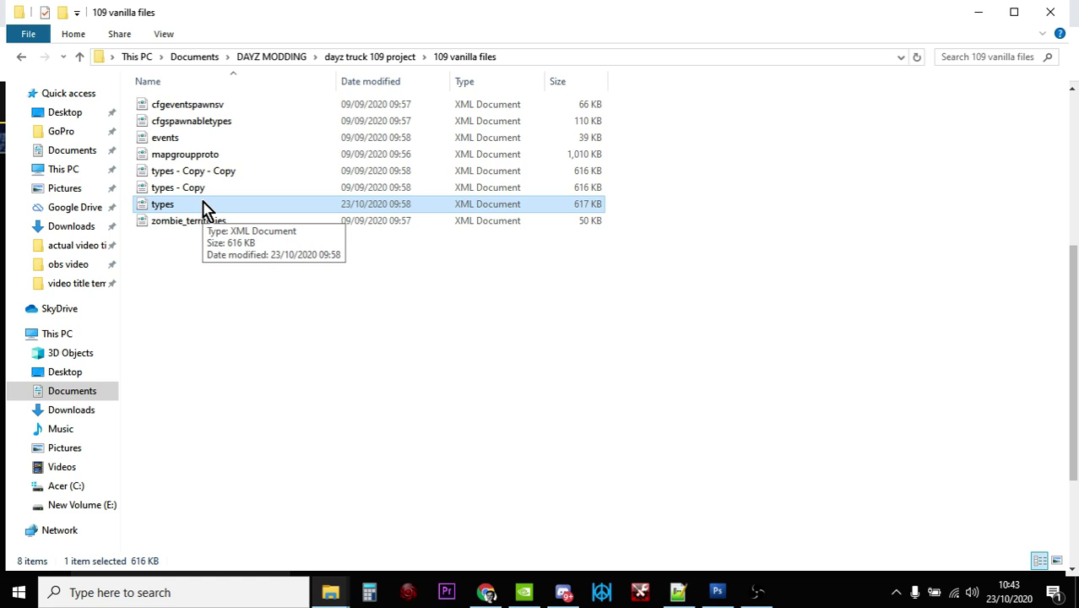
- In Notepad++, search types.xml for 'magnum' to reach the Magnum entry at line 9785
left_click(678, 592)
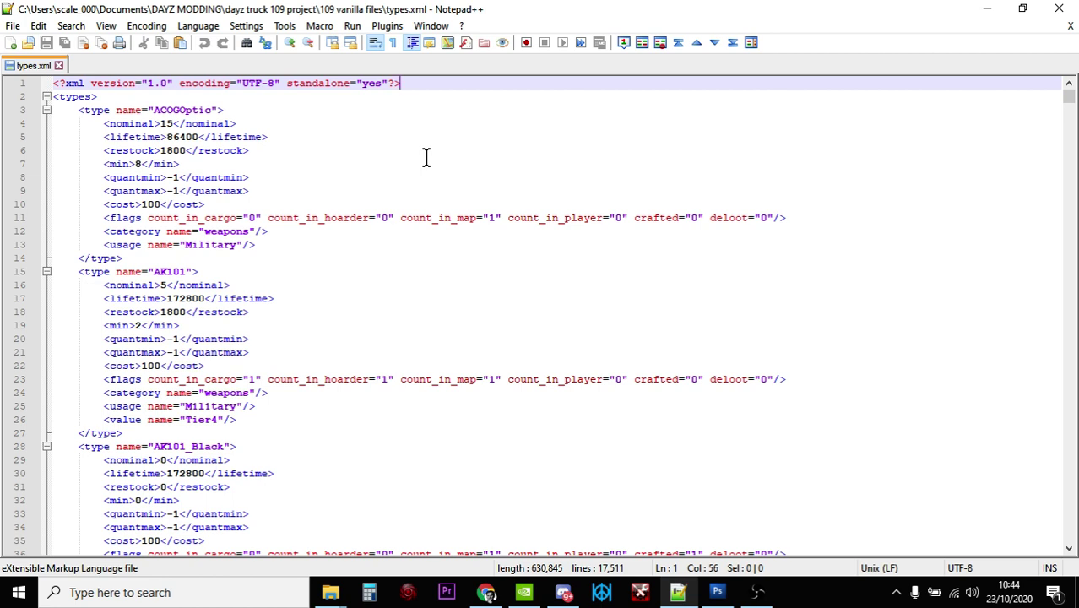
key("ctrl+f")
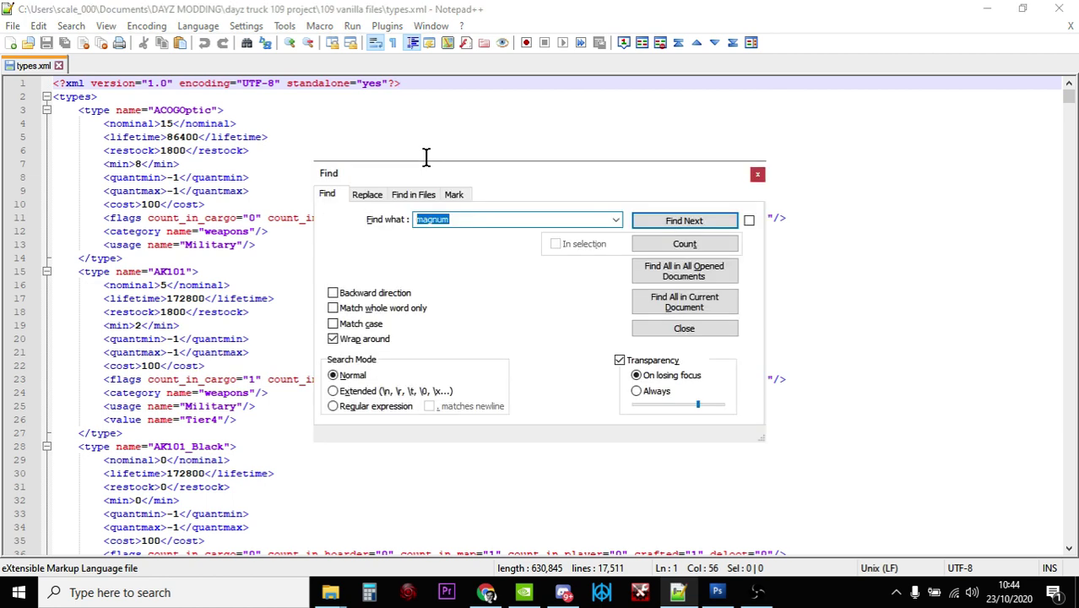
key("Return")
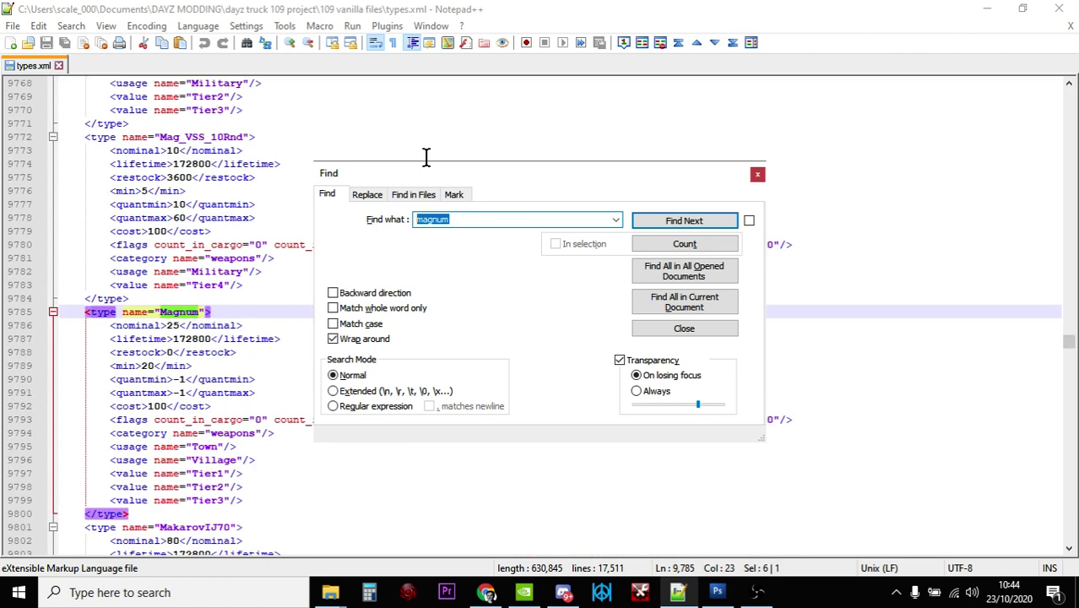
left_click(758, 174)
scroll(635, 228, "down", 1)
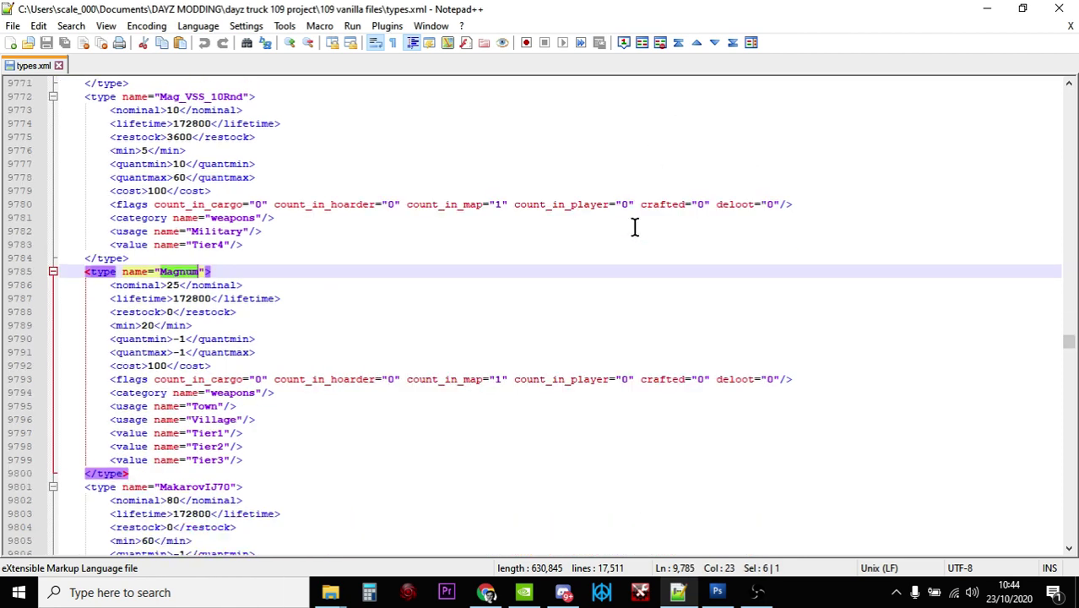
- Change Magnum's nominal from 25 to 40 and its min from 20 to 30
scroll(635, 228, "down", 2)
left_click(325, 366)
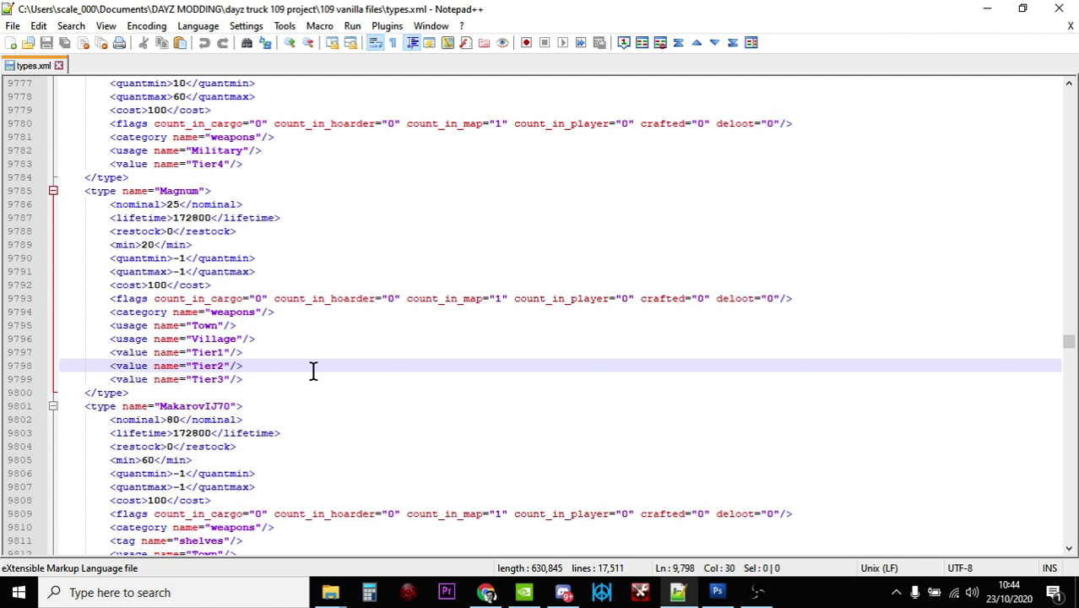
left_click(301, 381)
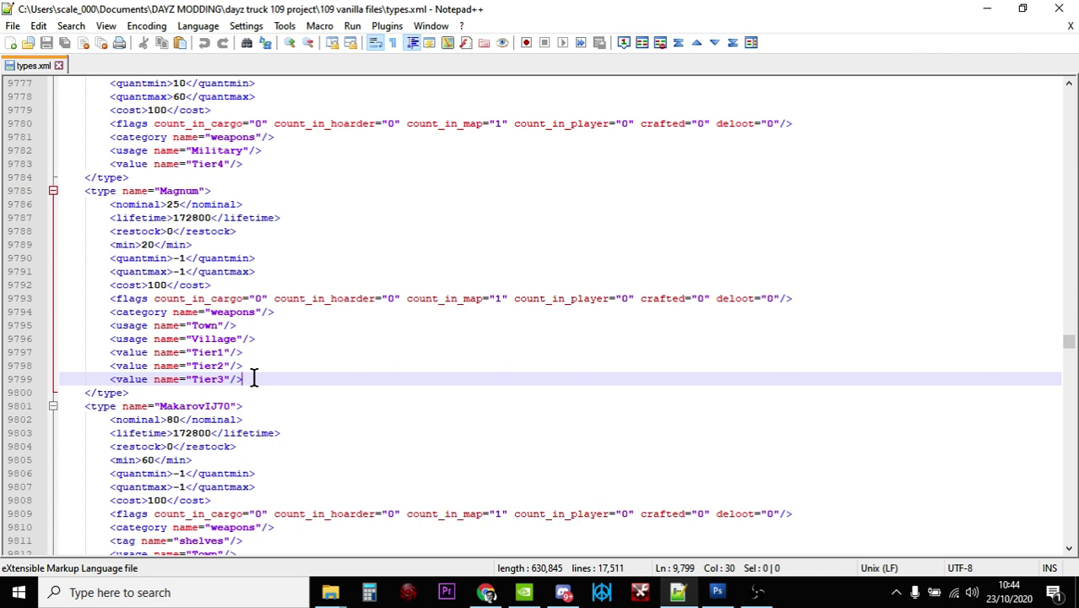
left_click(180, 205)
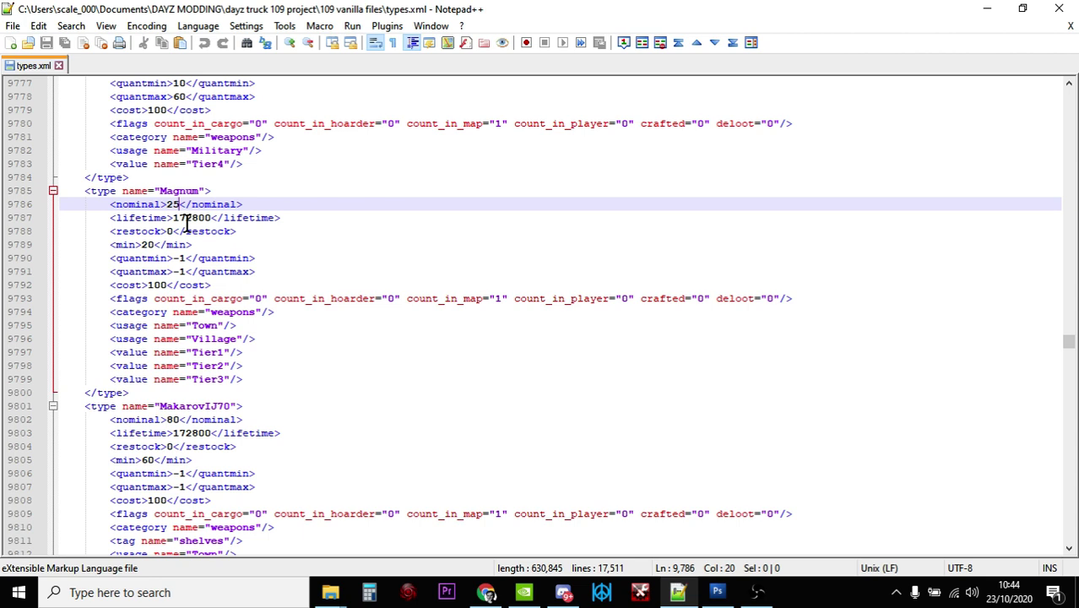
key("BackSpace")
key("BackSpace")
type("40")
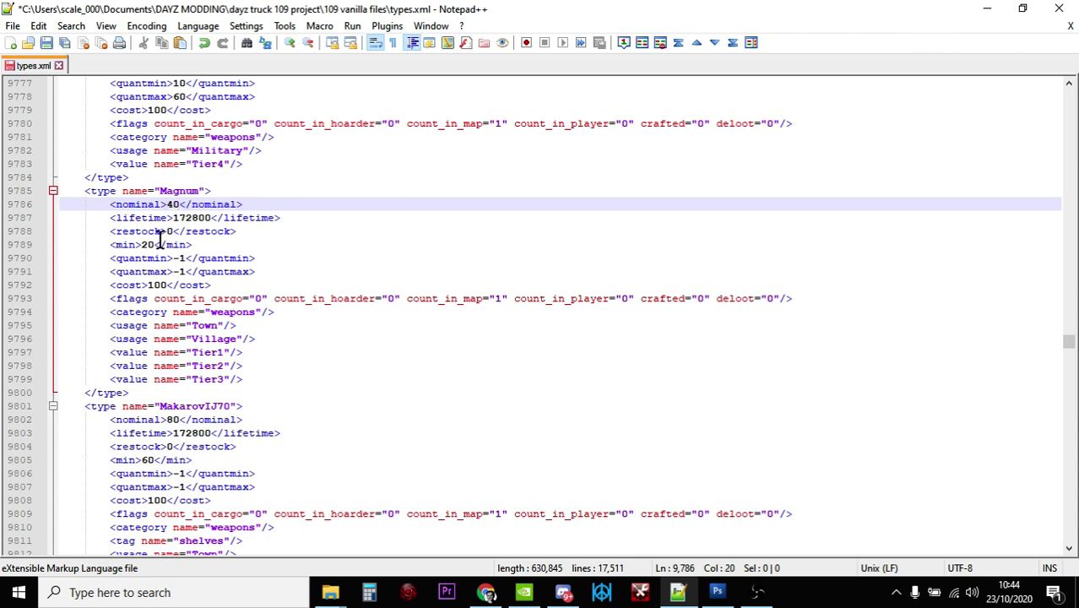
left_click(155, 245)
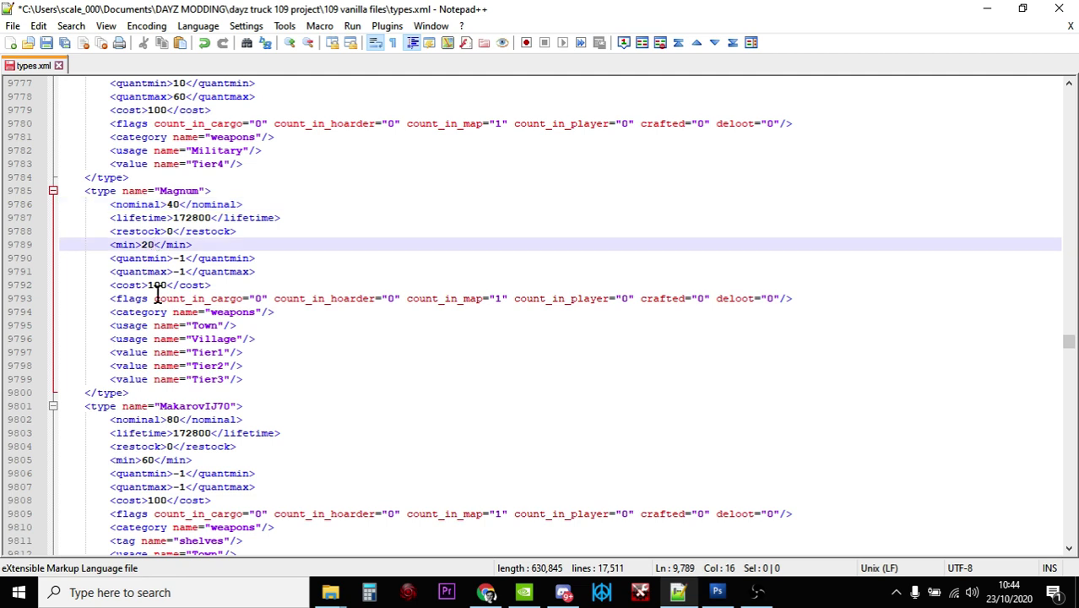
key("BackSpace")
key("BackSpace")
type("30")
scroll(226, 258, "down", 1)
left_click(262, 230)
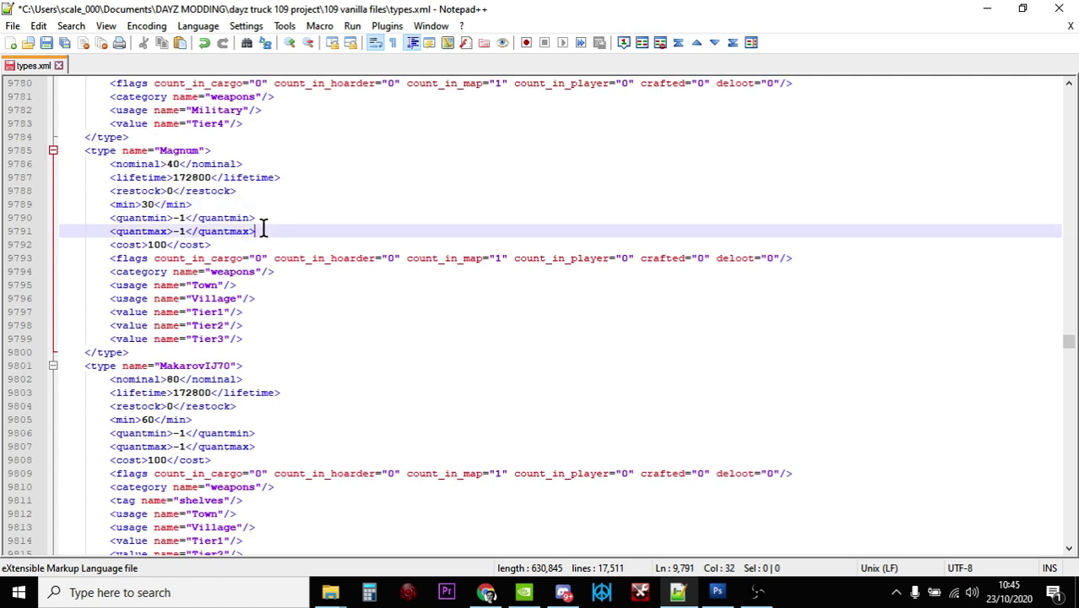
left_click(243, 243)
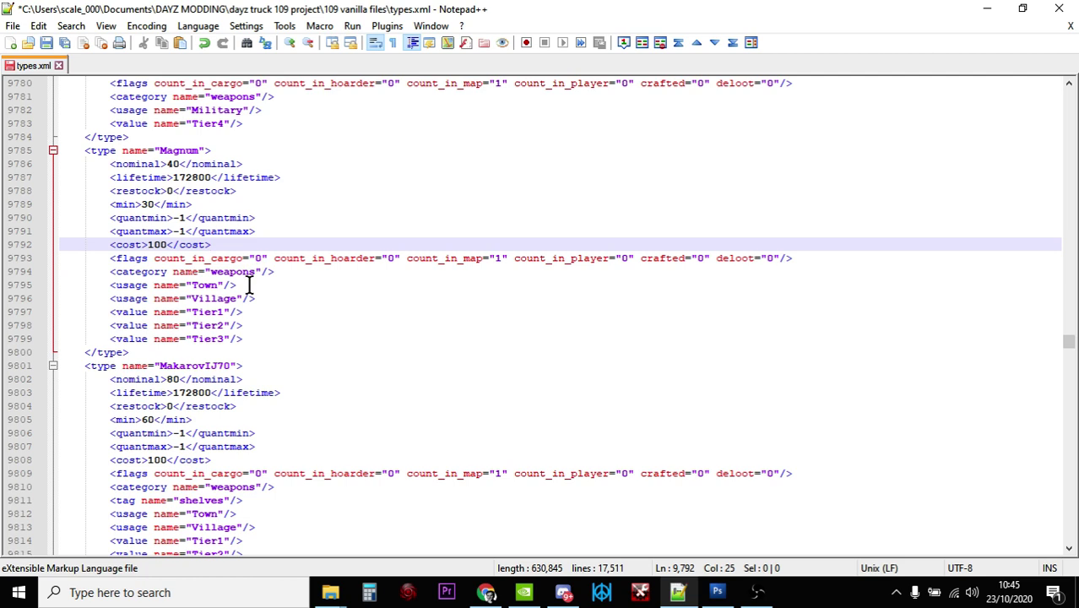
- Delete the Magnum entry's three Tier value lines
left_click(256, 340)
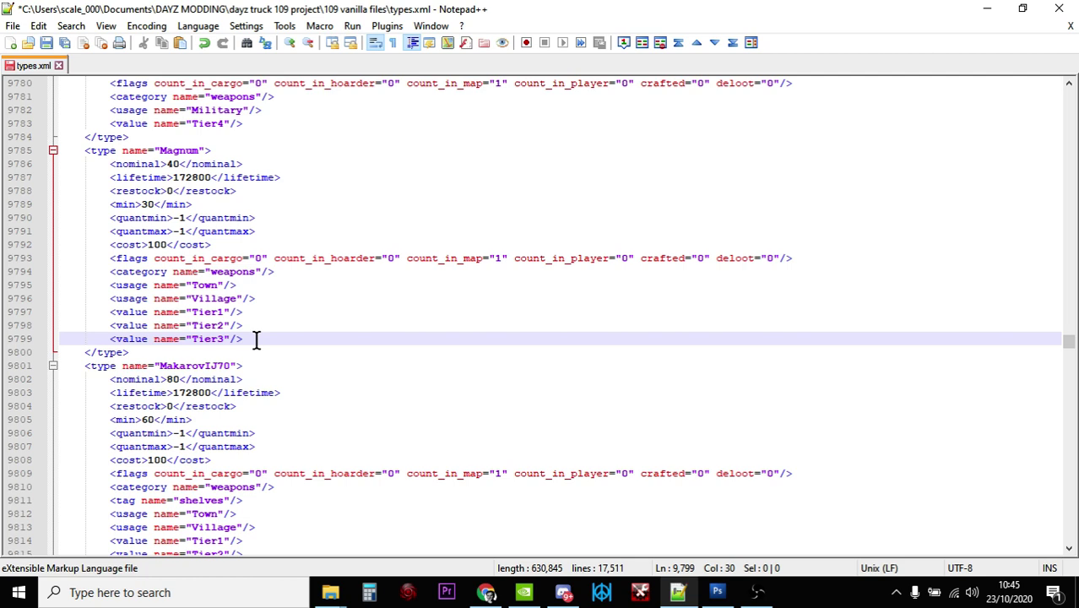
left_click_drag(256, 340, 102, 313)
key("BackSpace")
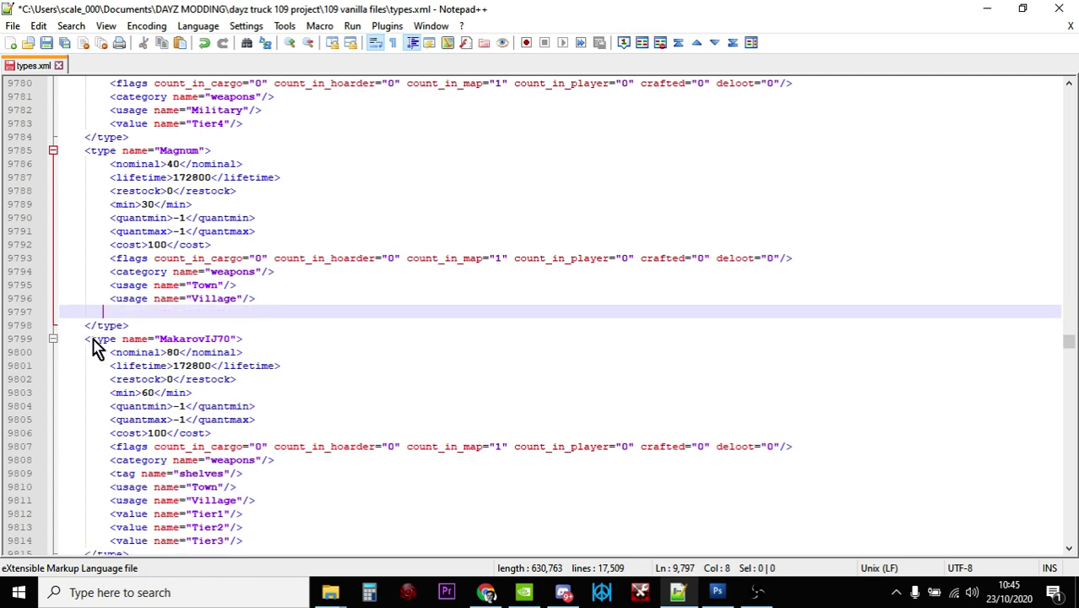
key("BackSpace")
key("BackSpace")
key("BackSpace")
key("BackSpace")
key("BackSpace")
key("BackSpace")
- Duplicate the Village usage line onto a new line directly below it
left_click(269, 299)
left_click_drag(269, 300, 111, 302)
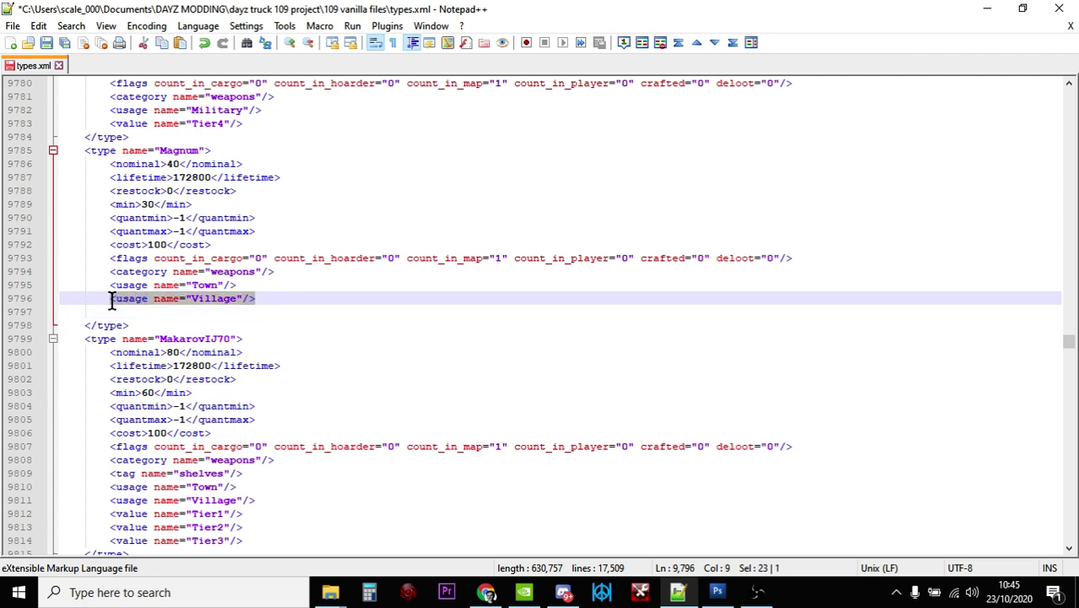
right_click(135, 308)
left_click(181, 271)
left_click(275, 296)
key("Return")
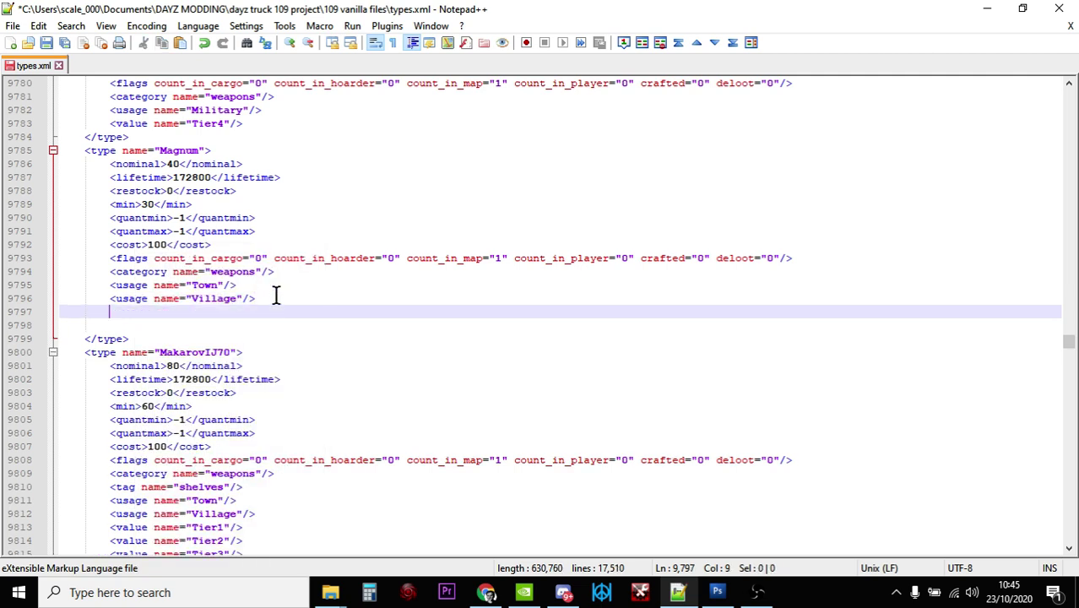
right_click(135, 309)
left_click(173, 288)
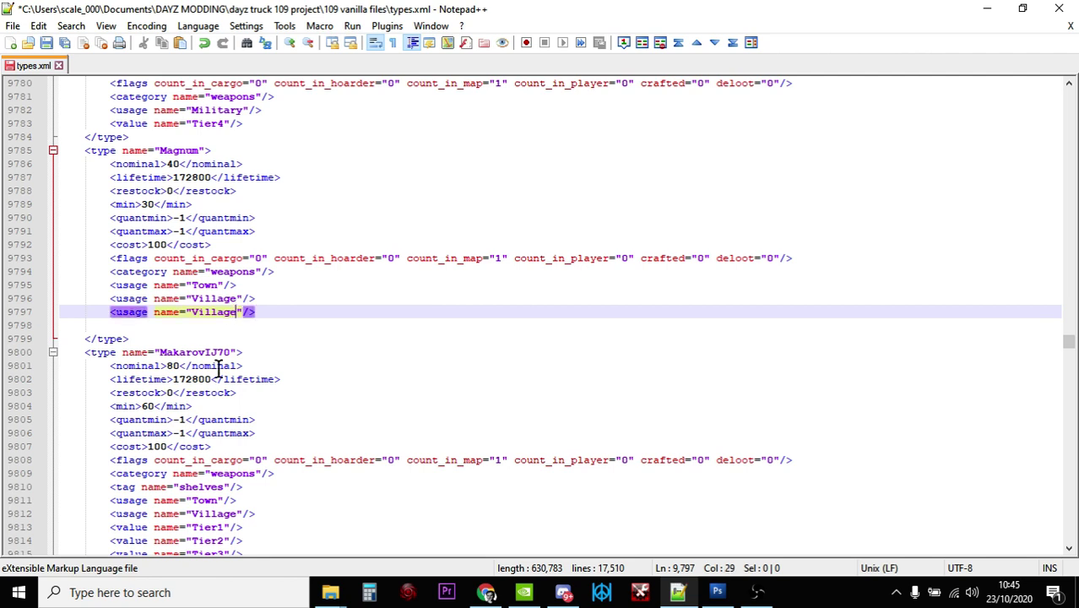
- Rename the duplicated usage to Military and remove the leftover blank line
key("Left")
key("Left")
key("Left")
key("BackSpace")
key("BackSpace")
key("BackSpace")
key("BackSpace")
key("BackSpace")
key("BackSpace")
key("BackSpace")
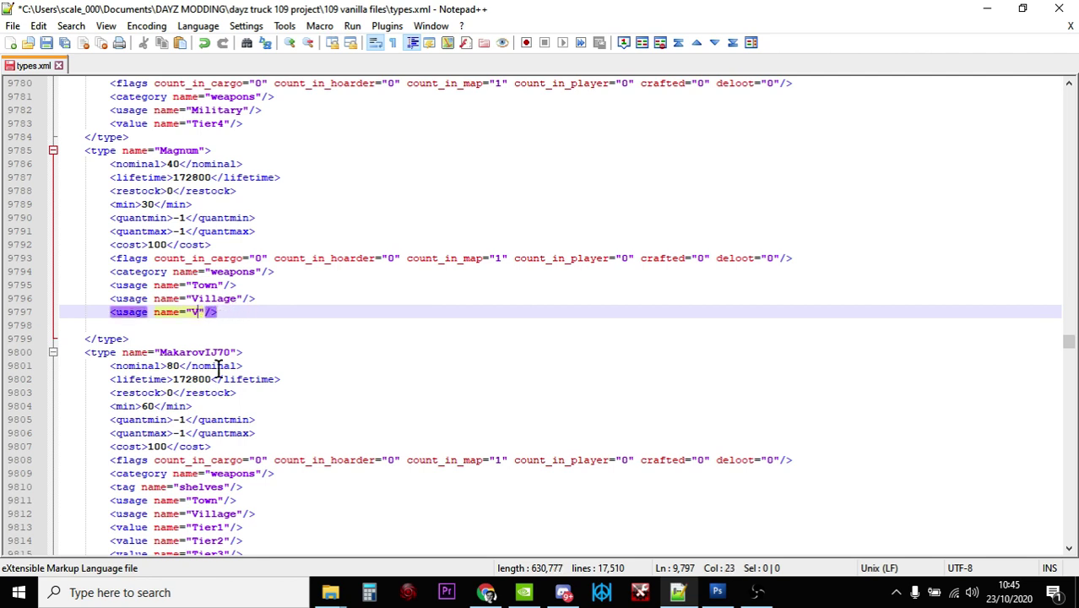
type("Milit")
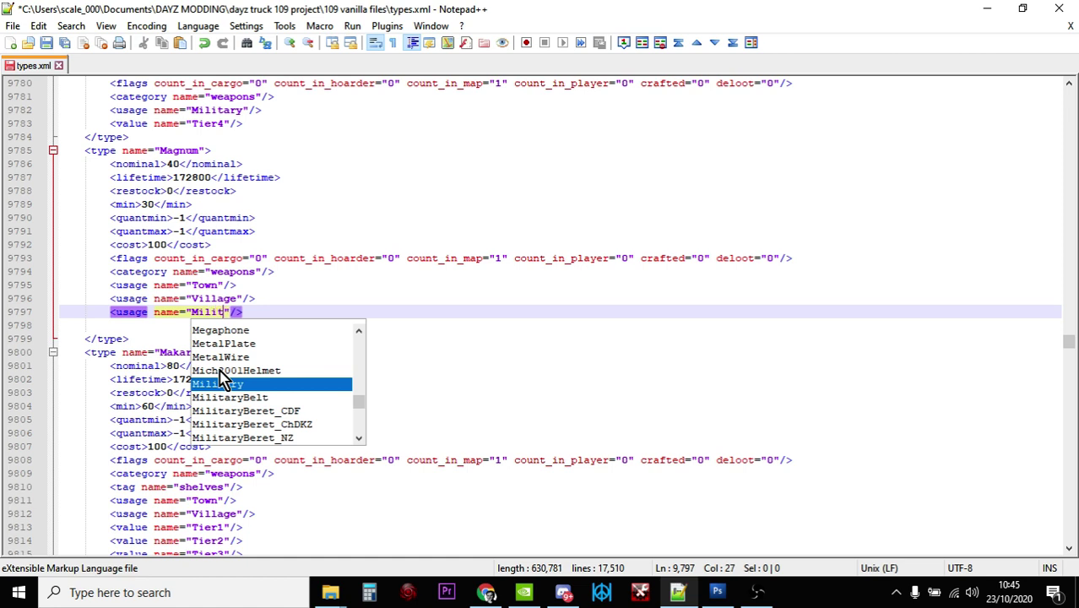
type("ary")
left_click(310, 311)
left_click(148, 324)
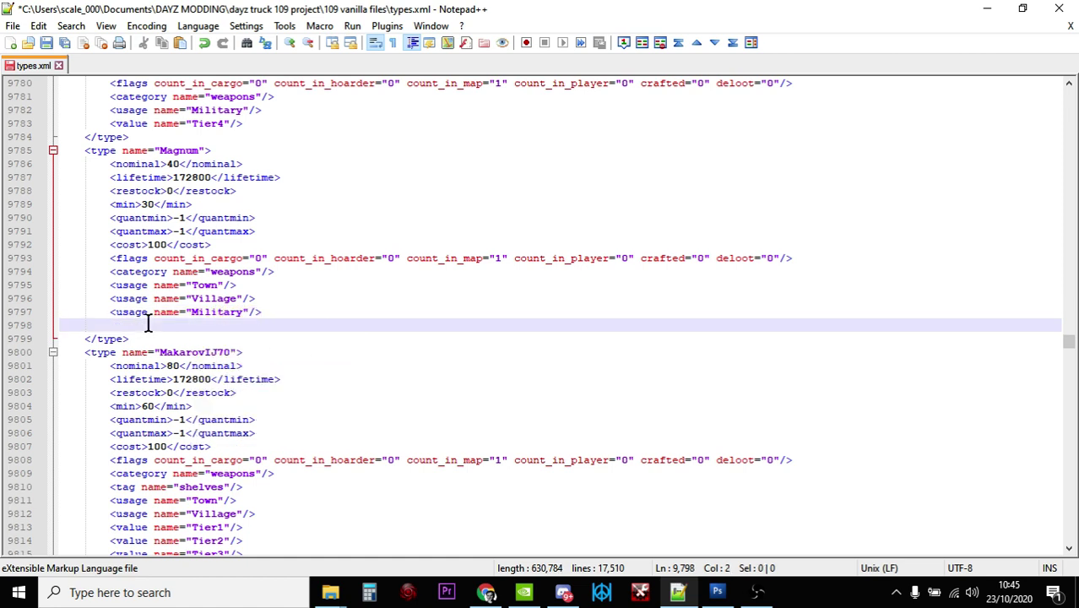
key("BackSpace")
key("BackSpace")
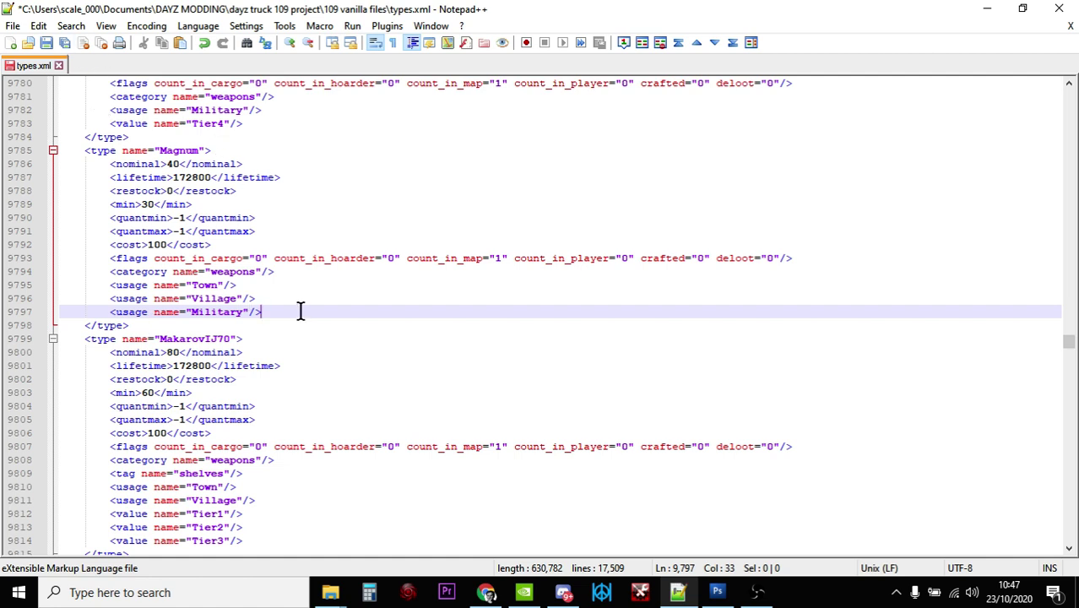
- From the top of types.xml, search '357' to reach AmmoBox_357_20Rnd at line 534
left_click_drag(1070, 342, 1076, 82)
left_click(498, 82)
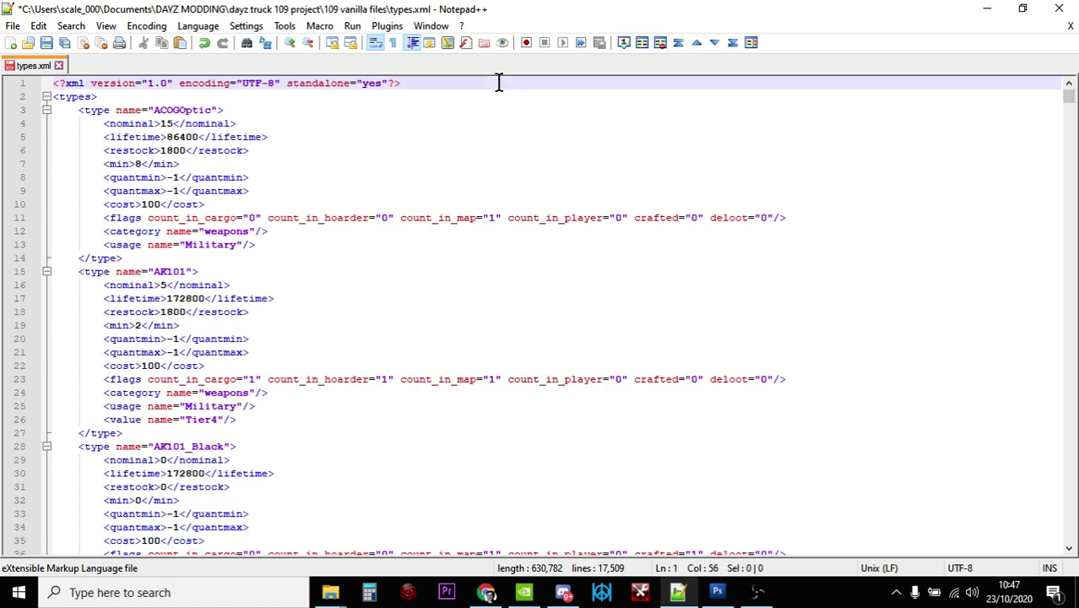
key("ctrl+f")
type("357")
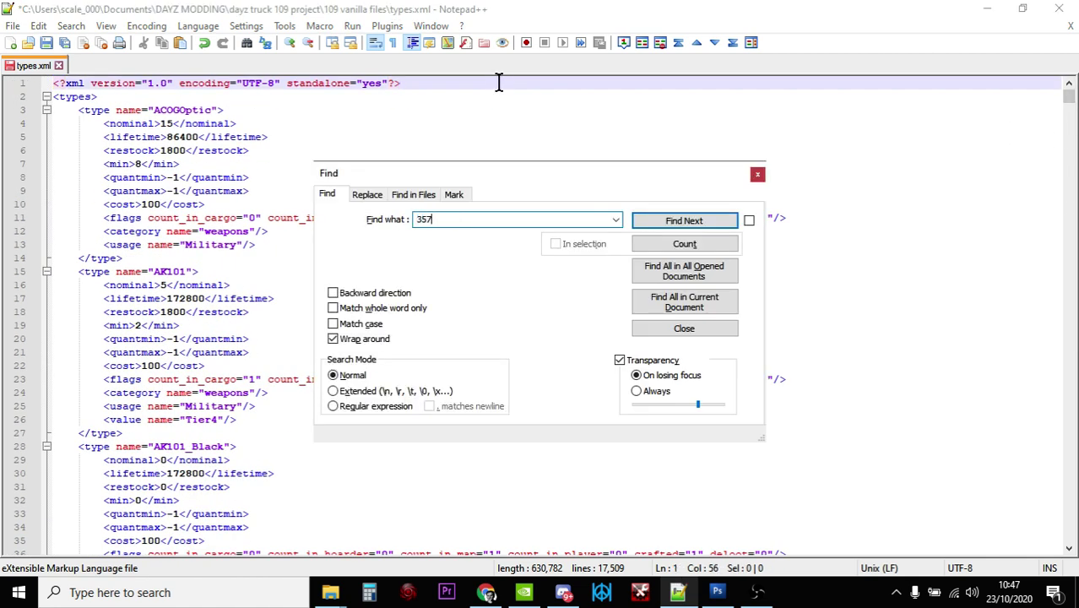
key("Return")
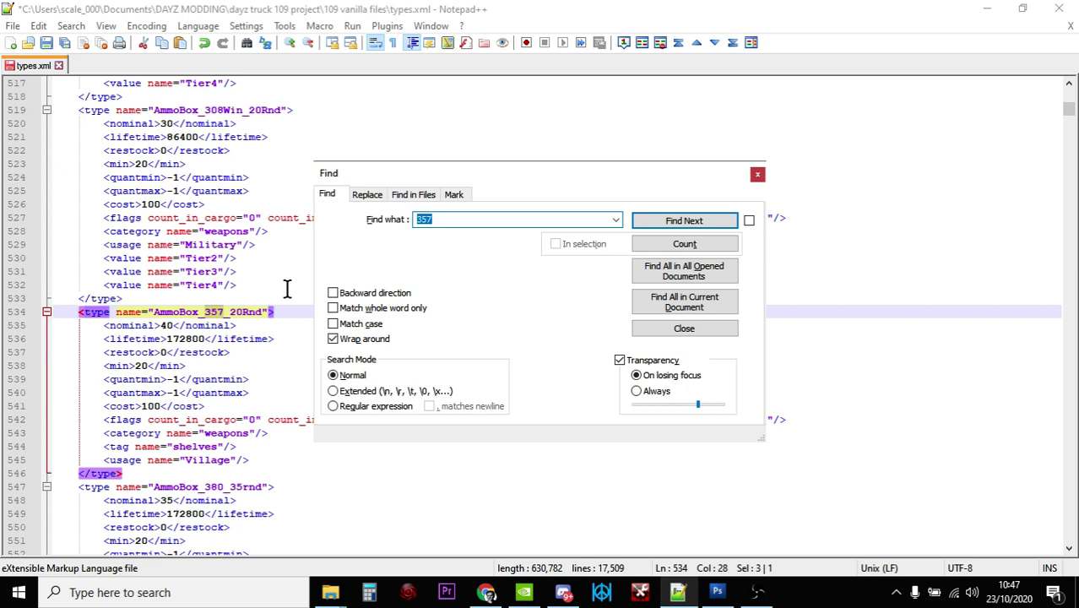
- Change AmmoBox_357_20Rnd's nominal from 40 to 60 and its min from 20 to 40
left_click(757, 174)
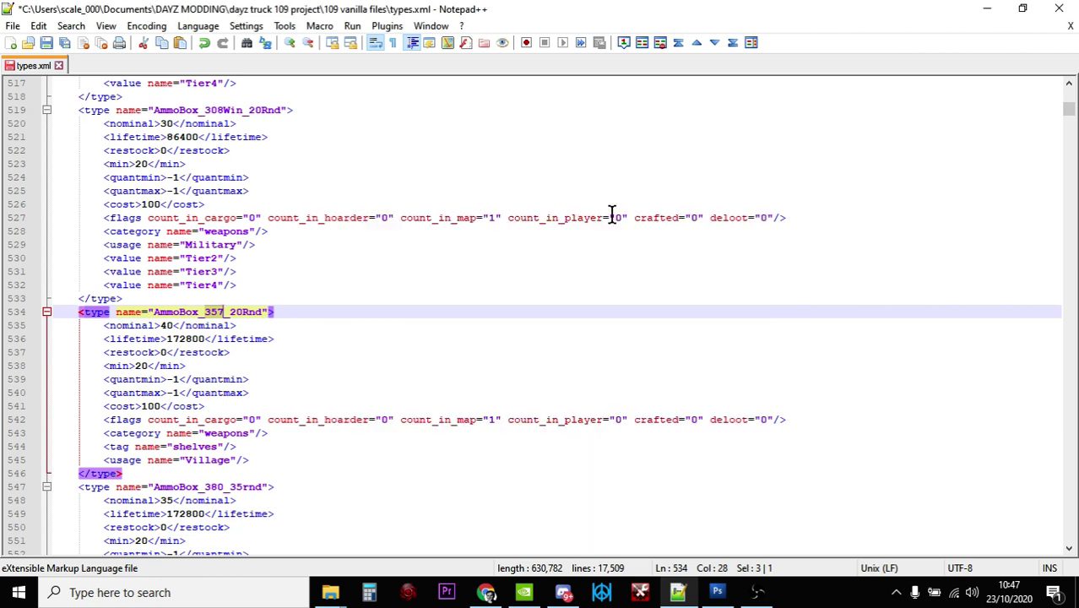
scroll(491, 288, "down", 2)
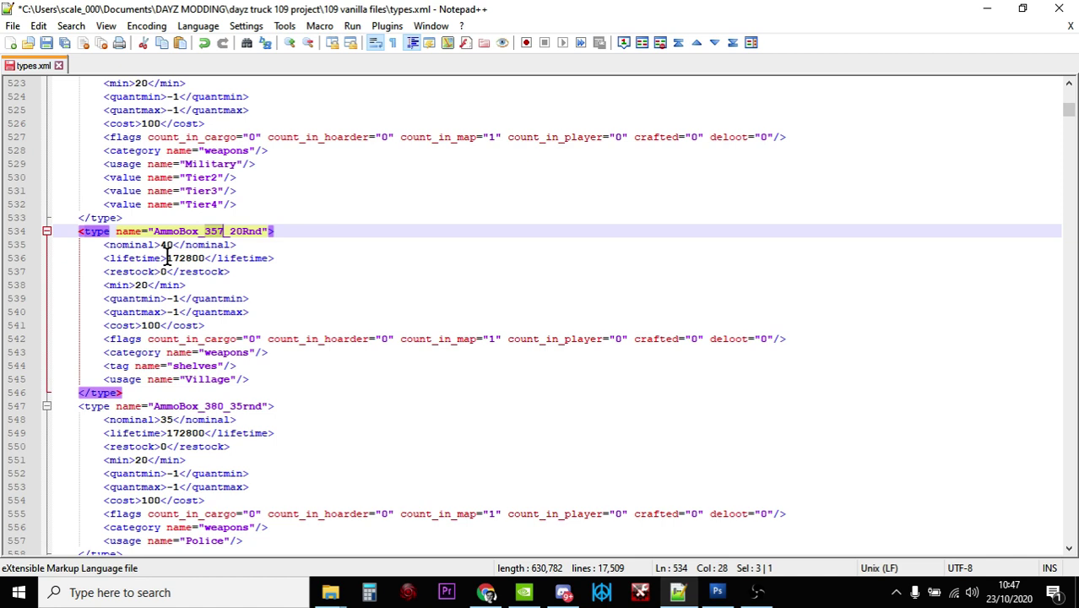
left_click(258, 294)
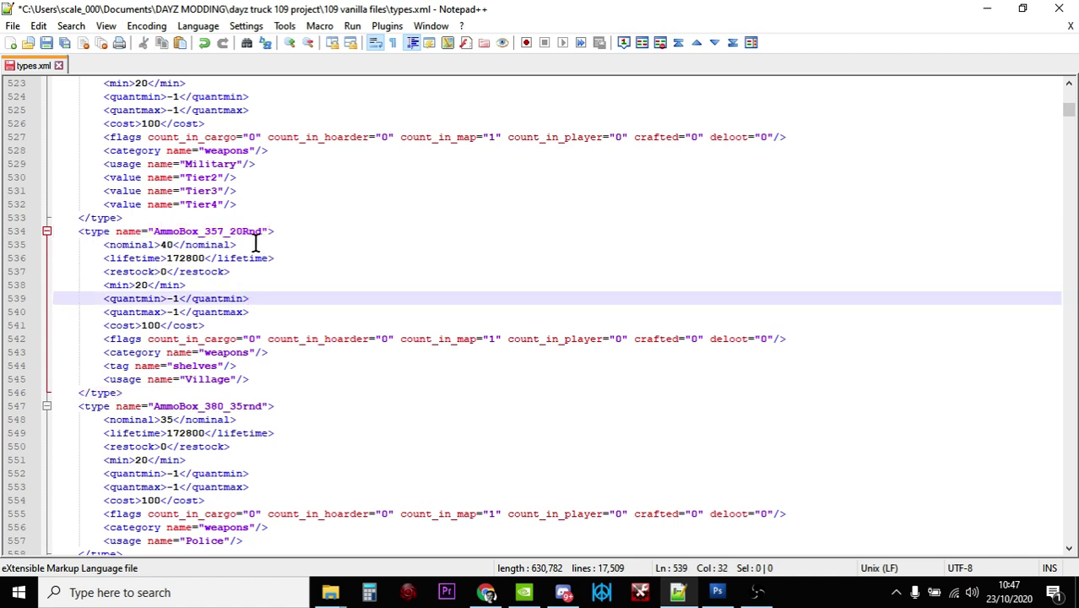
left_click(173, 245)
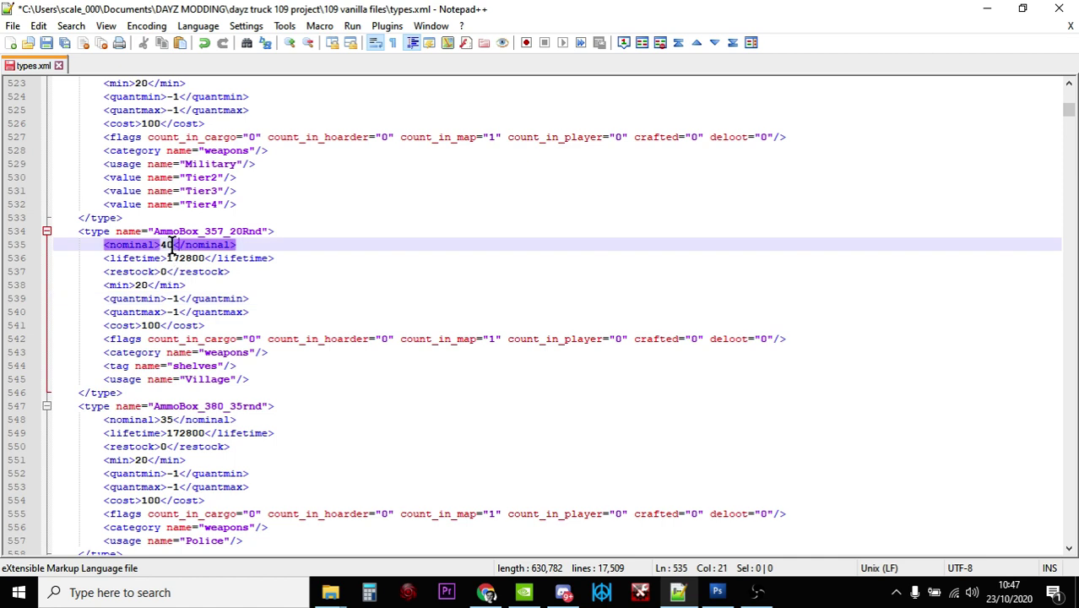
key("Left")
key("BackSpace")
key("BackSpace")
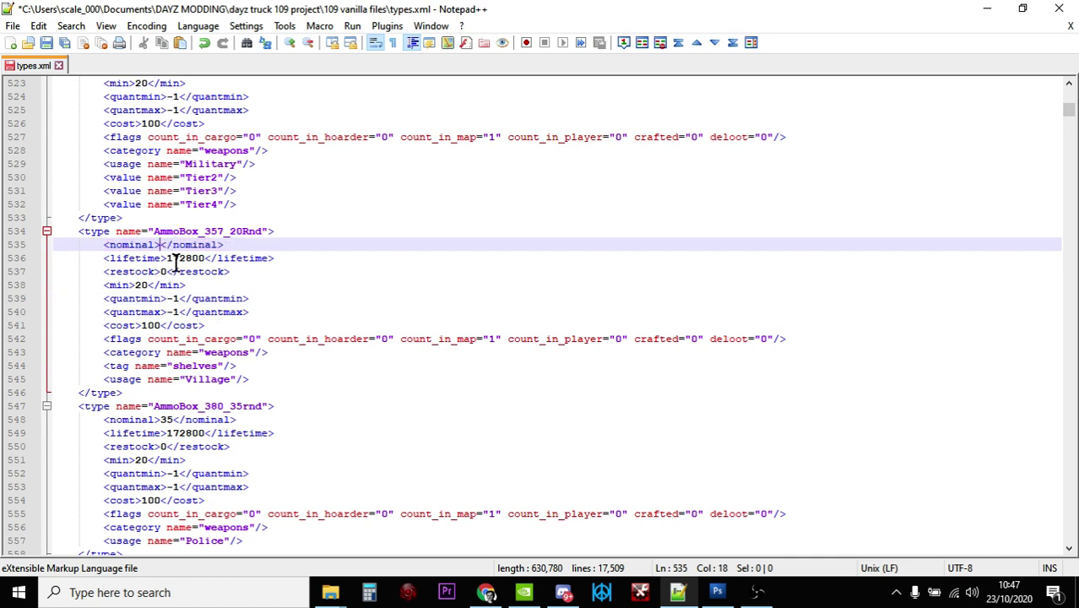
type("60")
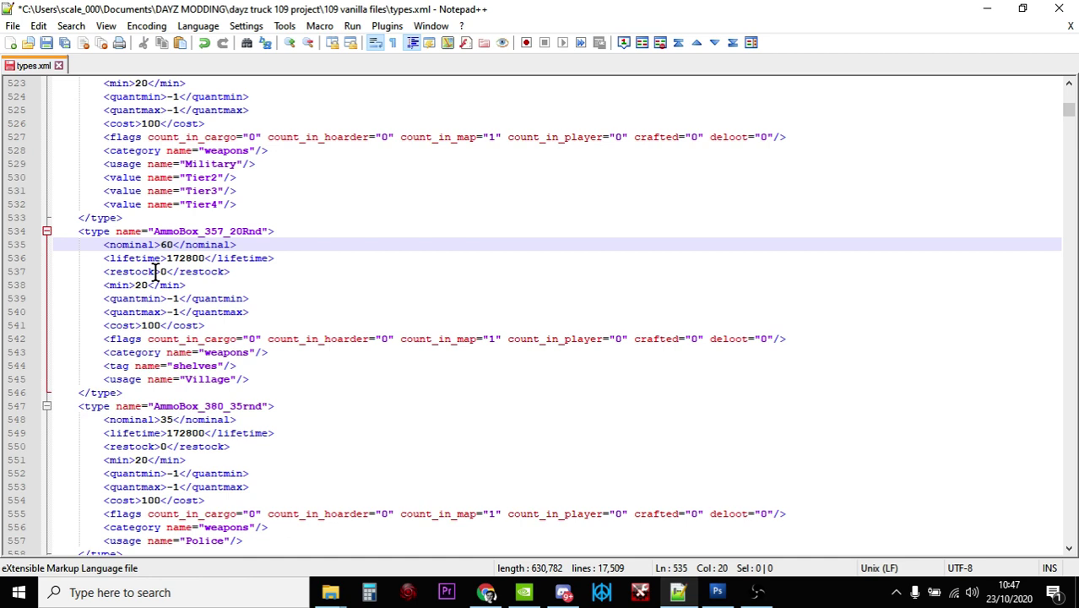
left_click(144, 285)
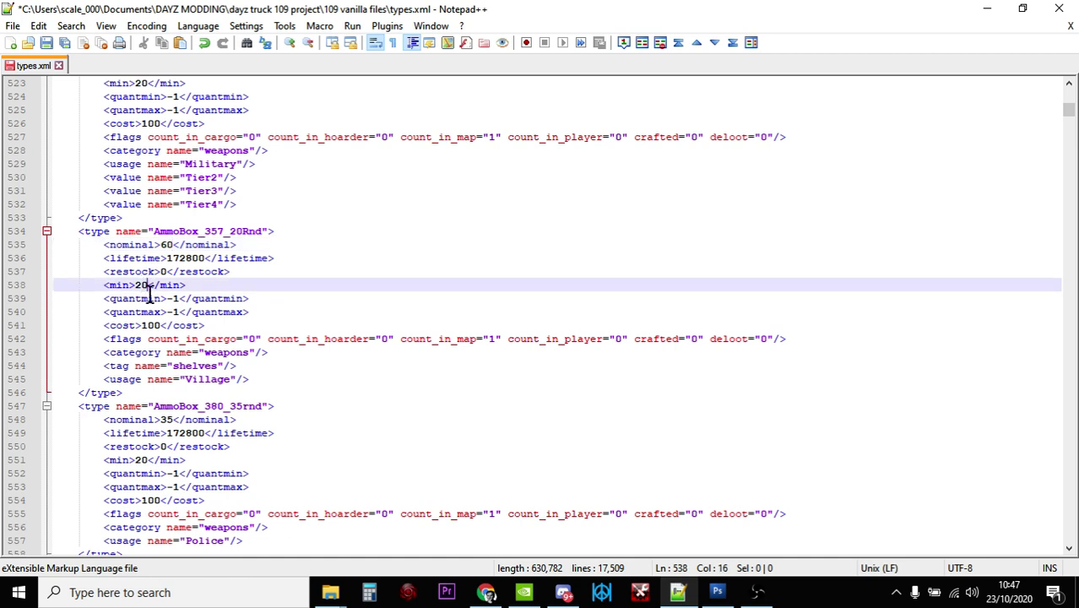
key("BackSpace")
key("BackSpace")
type("40")
left_click(291, 356)
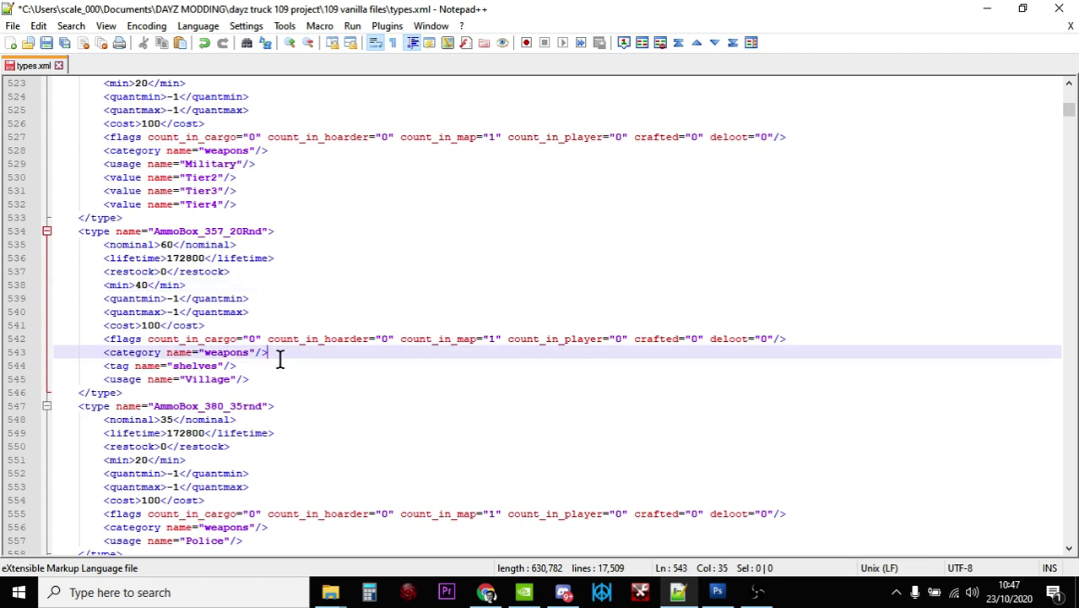
left_click(275, 379)
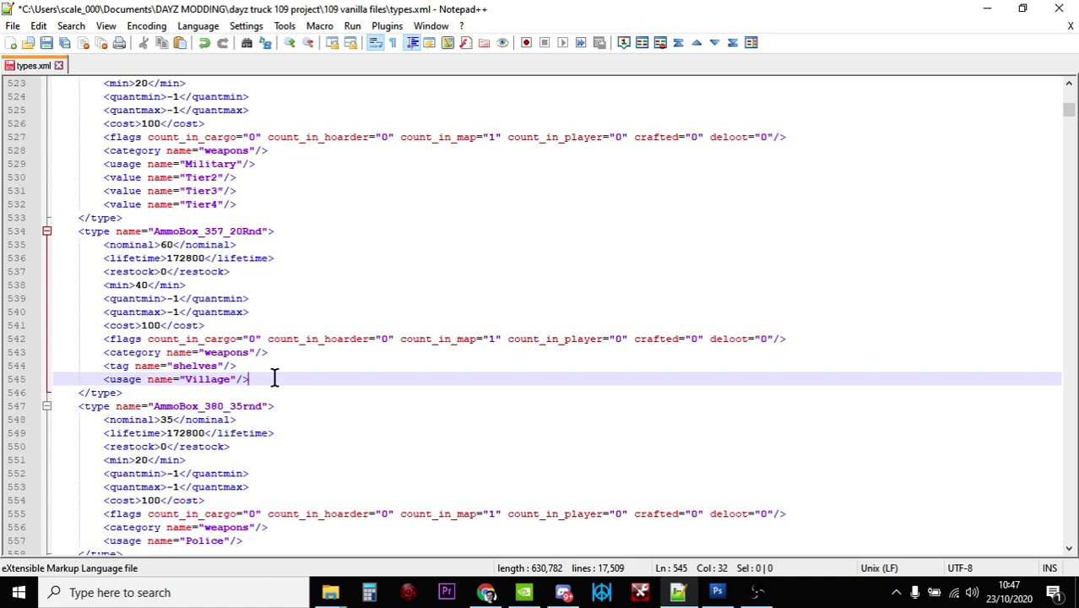
- Find the Magnum entry and copy its Town, Village and Military usage lines
left_click(330, 230)
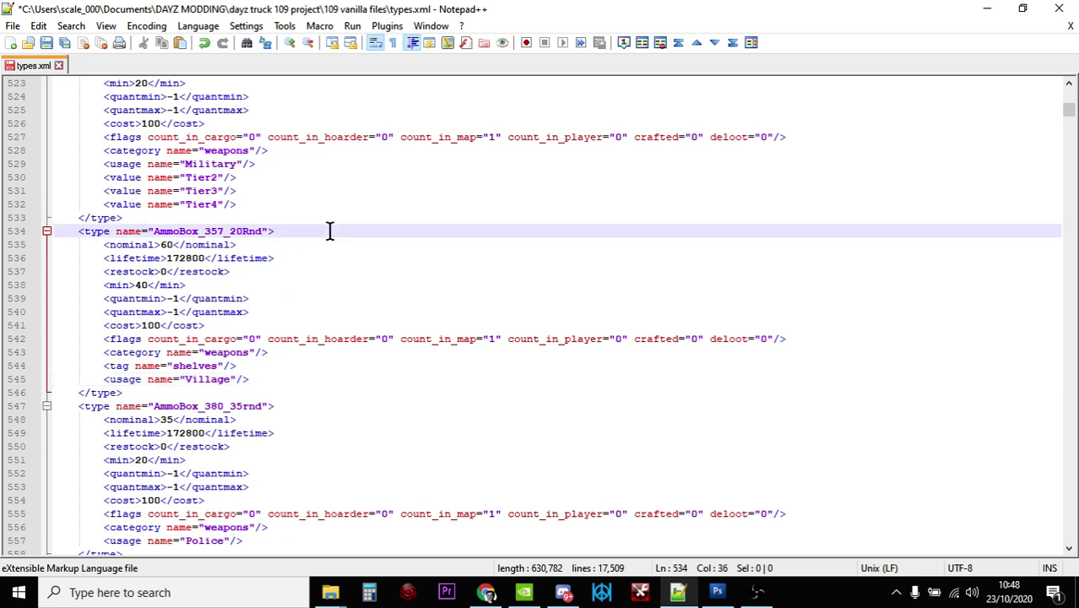
key("ctrl+f")
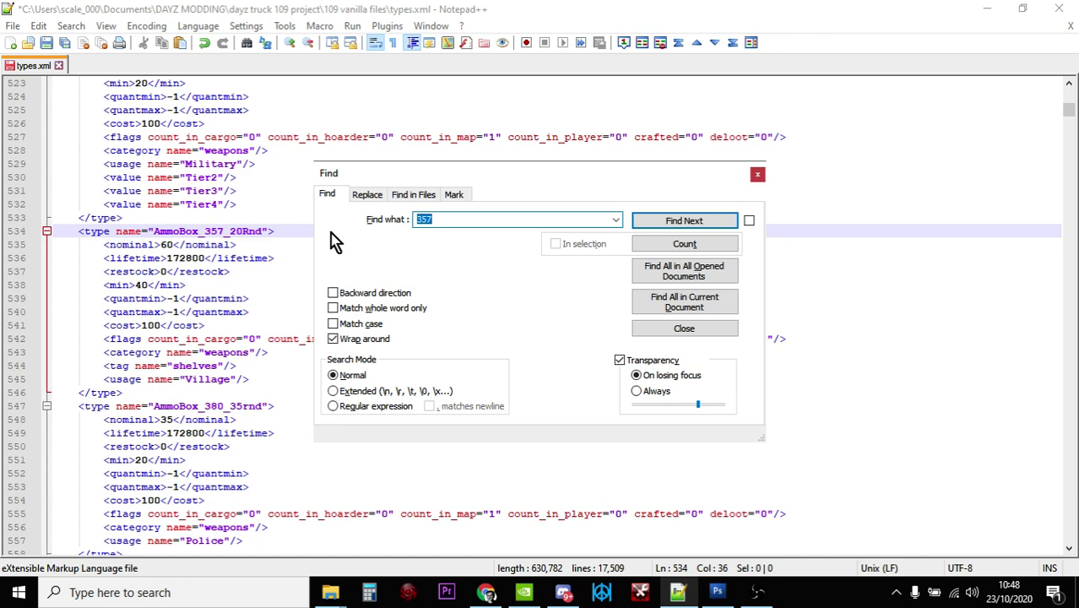
type("magnum")
key("Return")
left_click(259, 473)
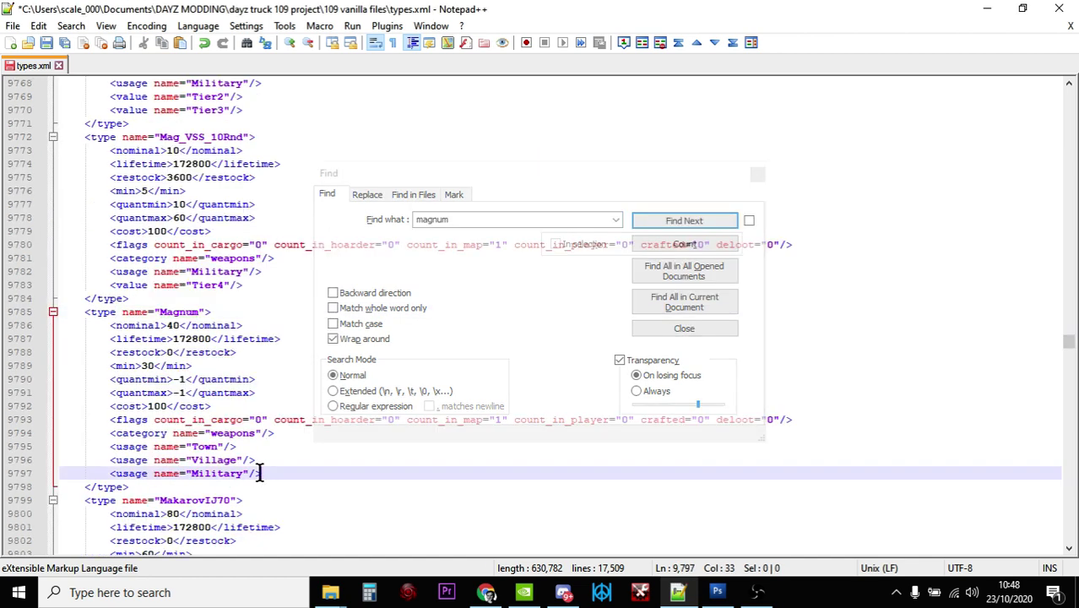
left_click_drag(279, 473, 117, 447)
right_click(131, 460)
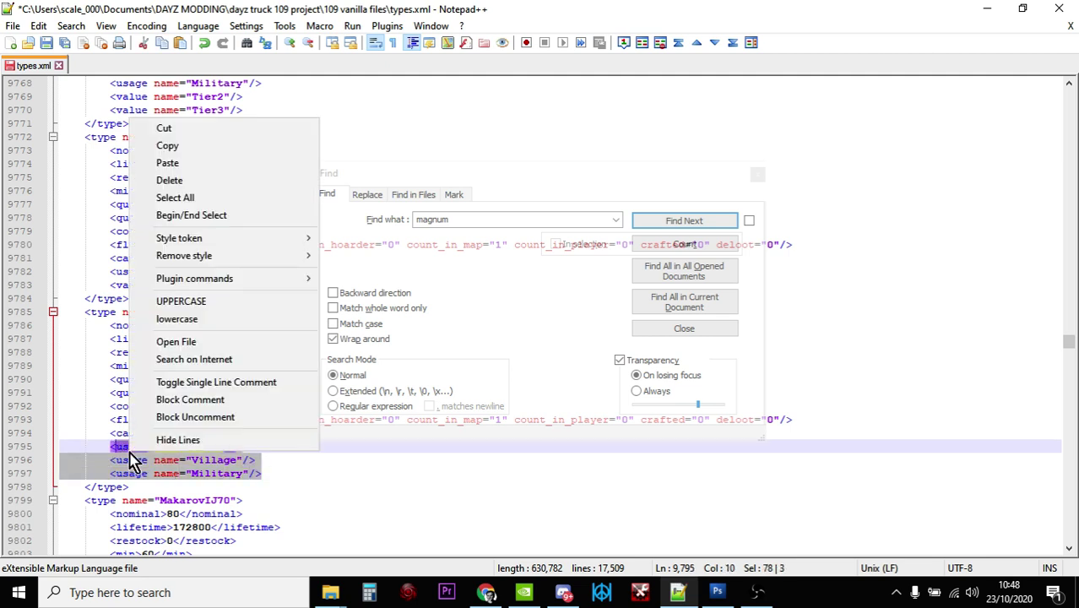
left_click(205, 154)
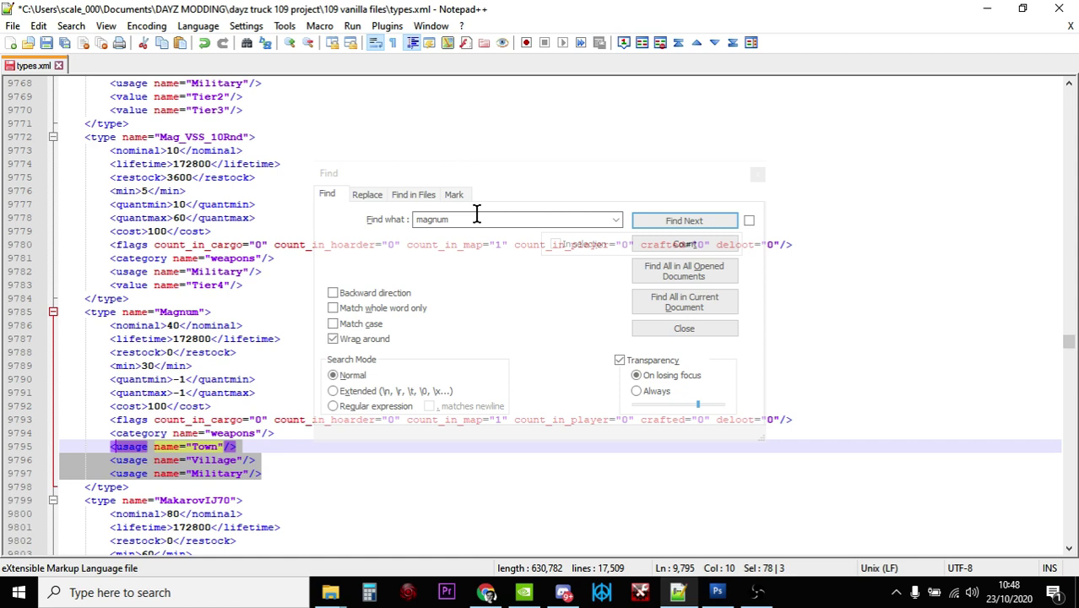
- Return to AmmoBox_357_20Rnd via a '357' search and paste the usages over its Village line
double_click(475, 217)
type("357")
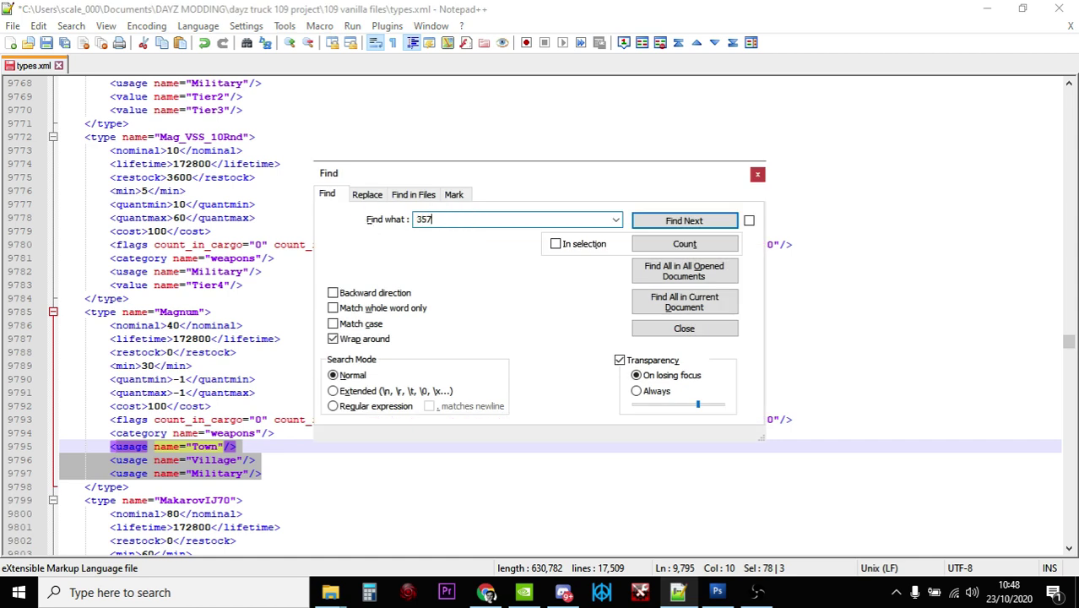
key("Return")
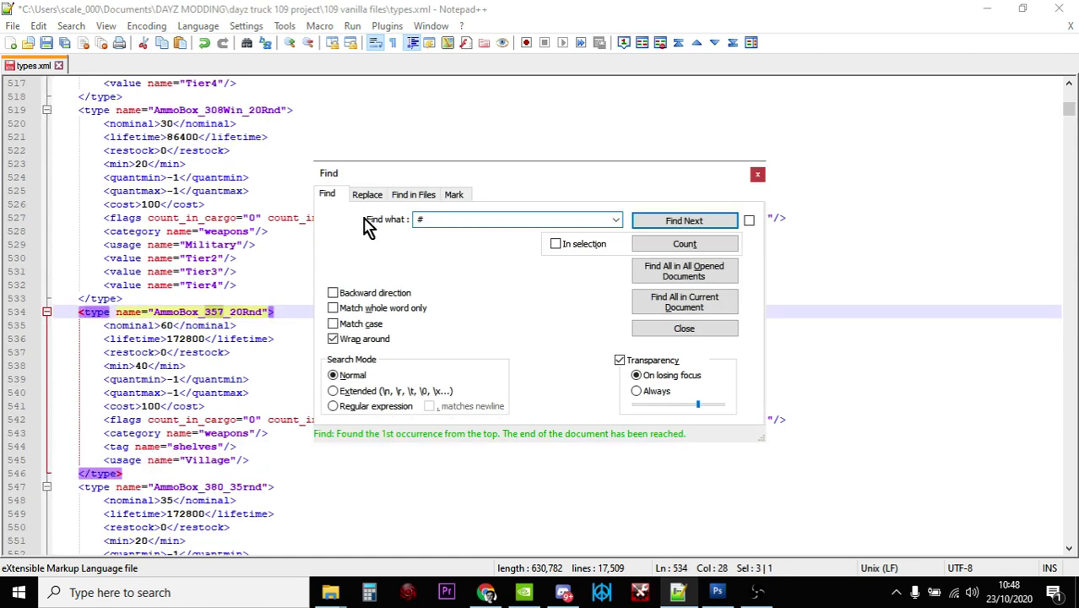
left_click(758, 174)
scroll(387, 382, "down", 1)
scroll(386, 382, "down", 1)
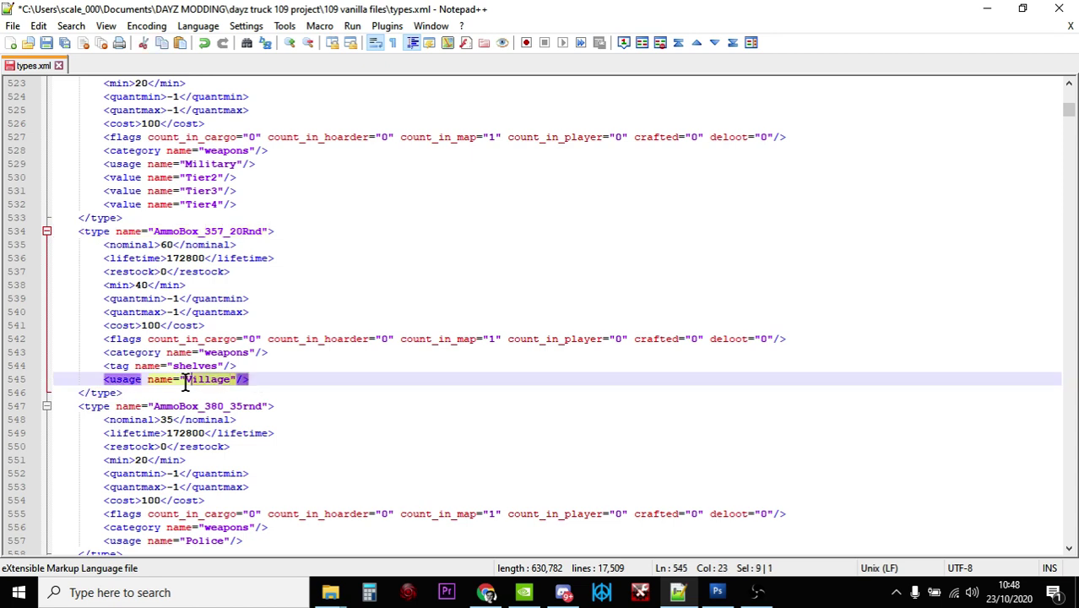
left_click_drag(256, 379, 103, 384)
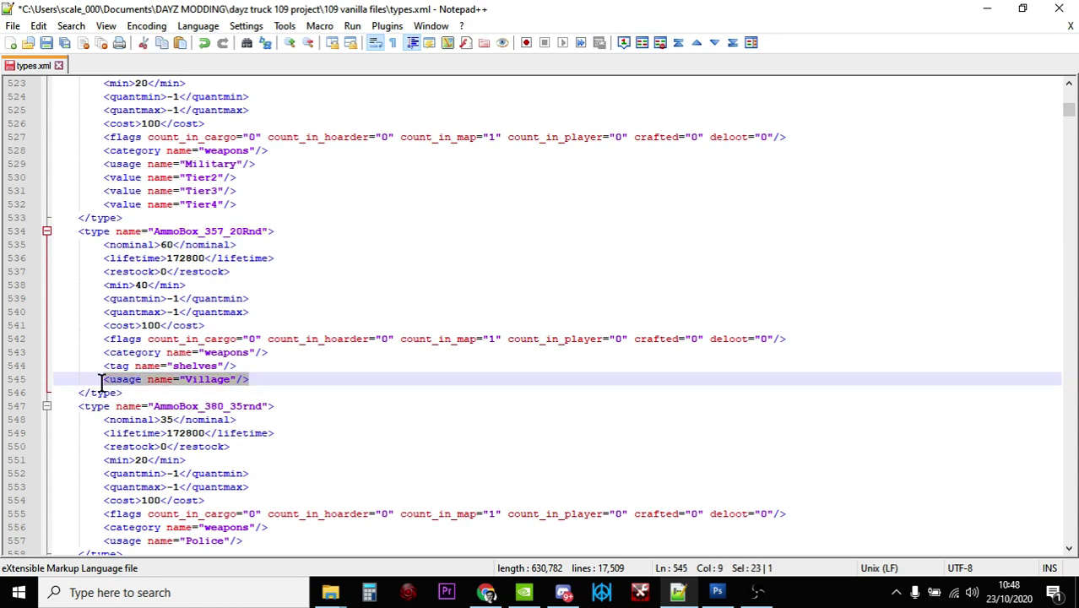
right_click(110, 379)
left_click(190, 91)
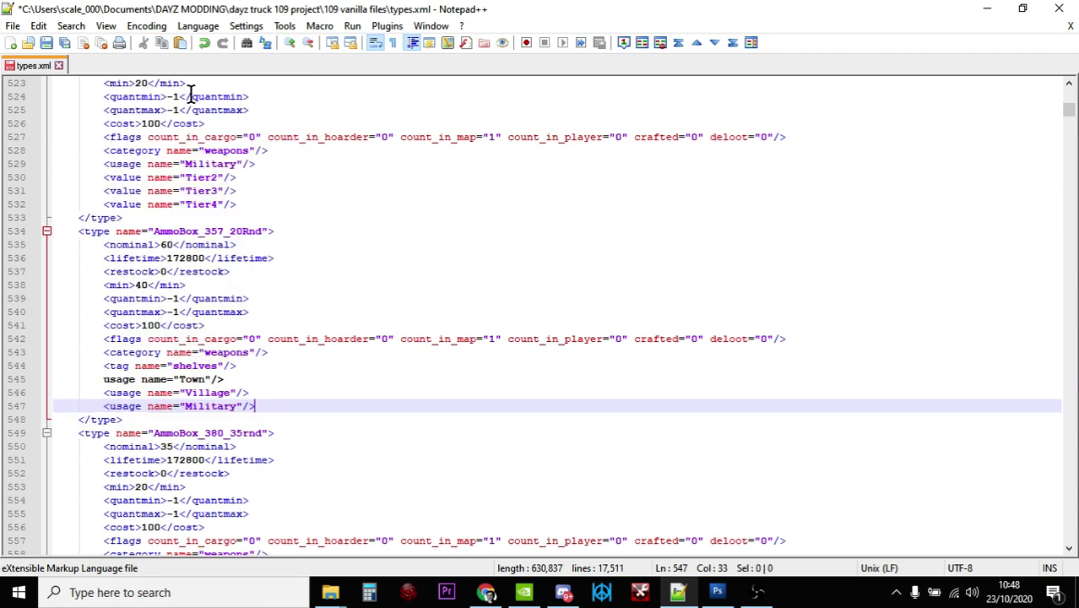
- Restore the missing '<' at the start of the pasted usage line
left_click(102, 379)
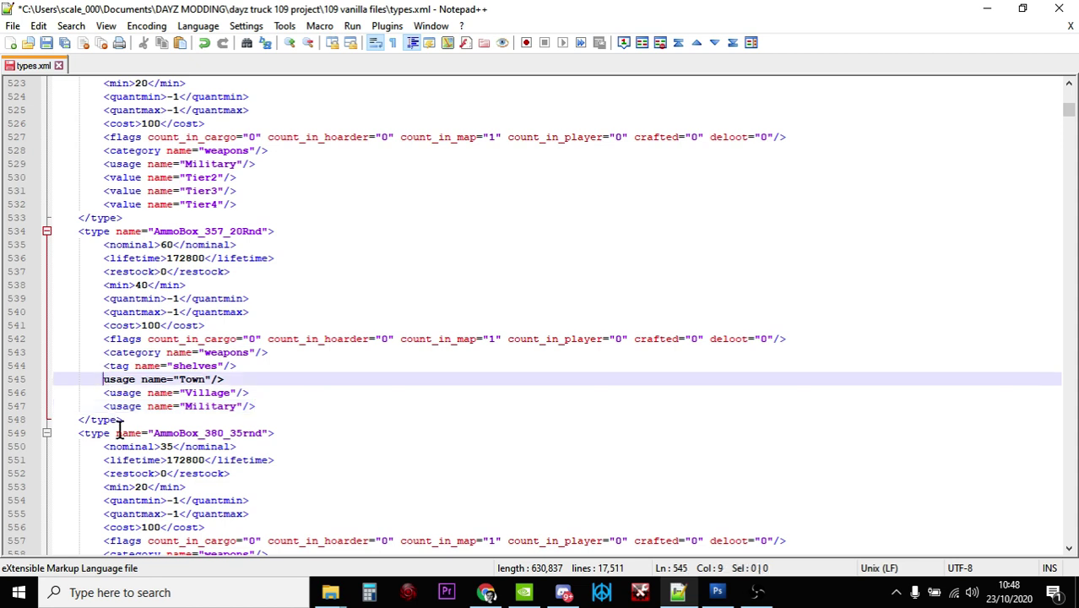
type("<")
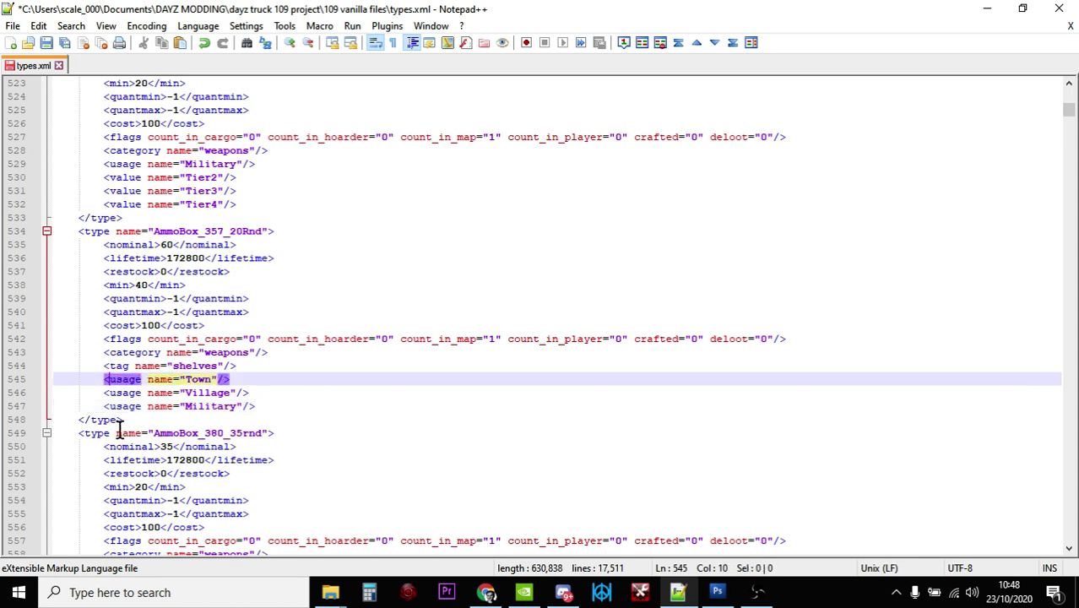
left_click(257, 407)
scroll(256, 405, "down", 1)
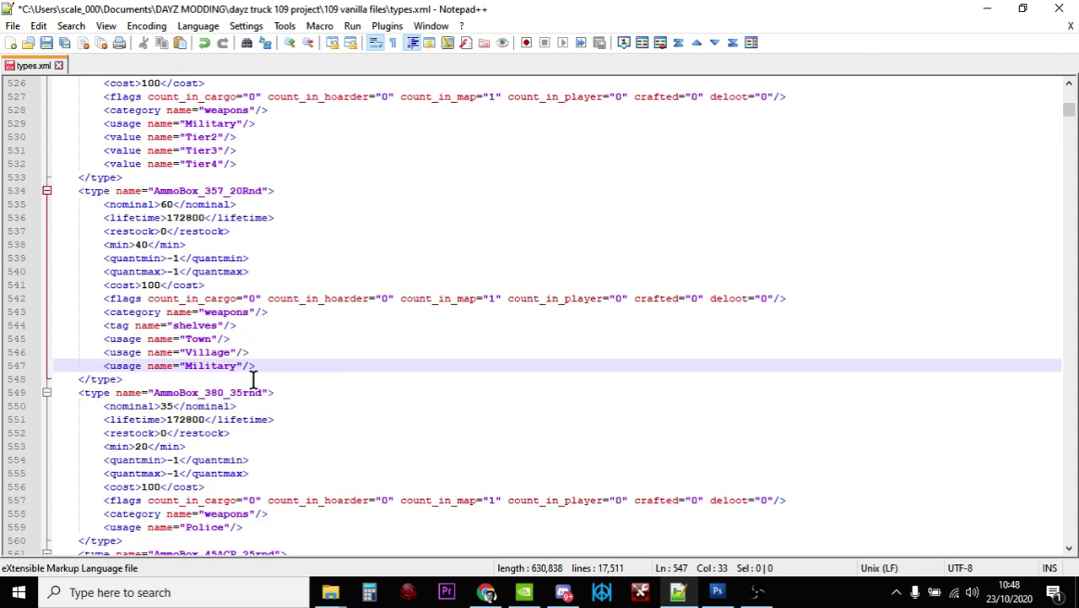
left_click(294, 381)
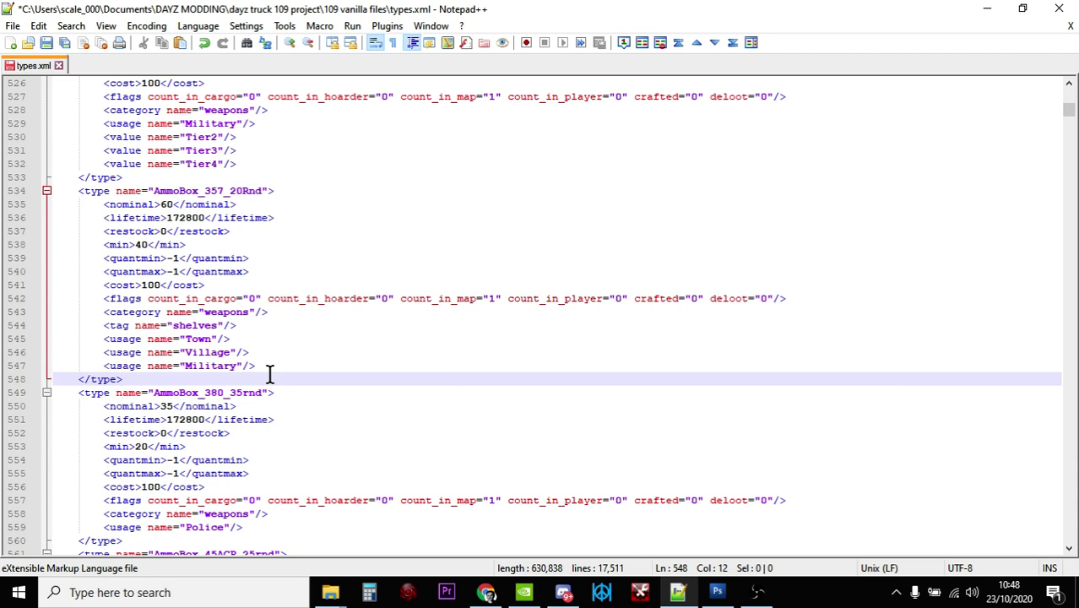
- Copy the Town, Village and Military usage lines from the current entry
left_click(280, 359)
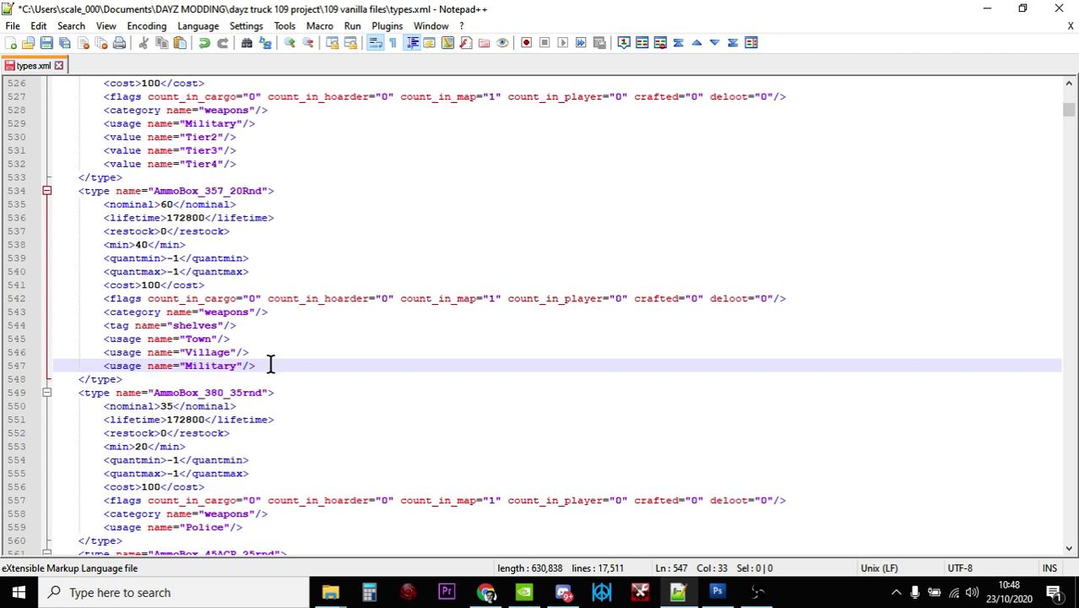
left_click_drag(272, 362, 98, 340)
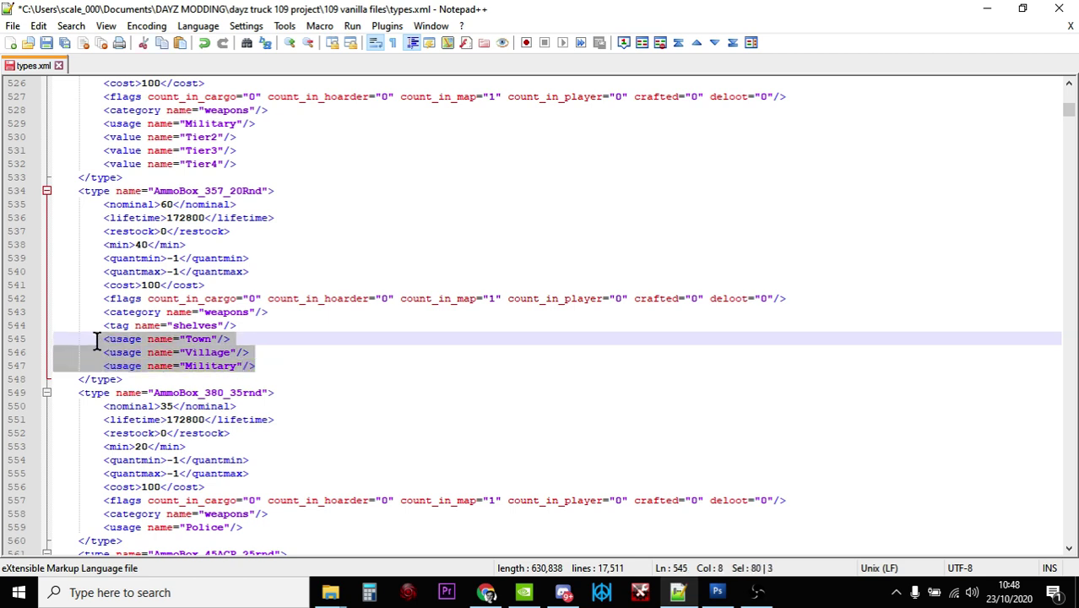
right_click(128, 348)
left_click(166, 43)
left_click(313, 355)
- Search for 357 and paste the copied usages over Ammo_357's Village usage line
key("ctrl+f")
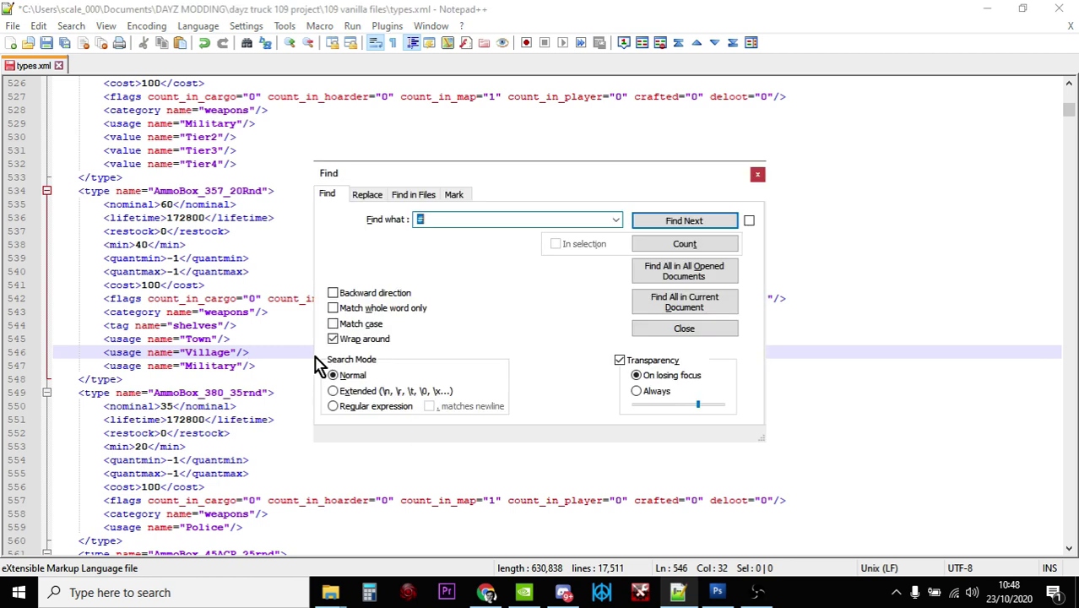
type("357")
key("Return")
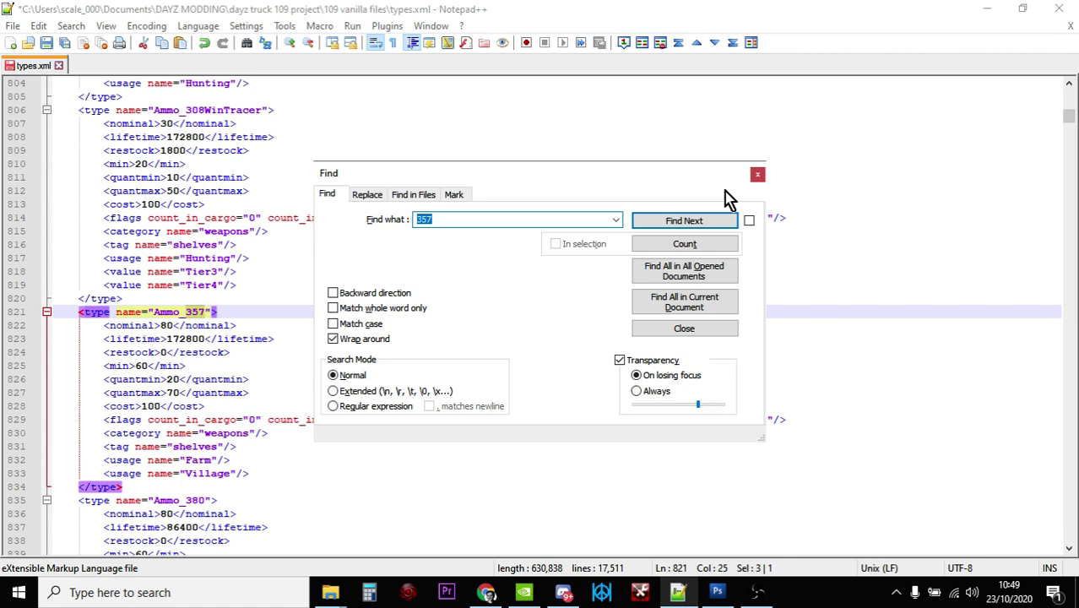
left_click(758, 174)
scroll(396, 390, "down", 1)
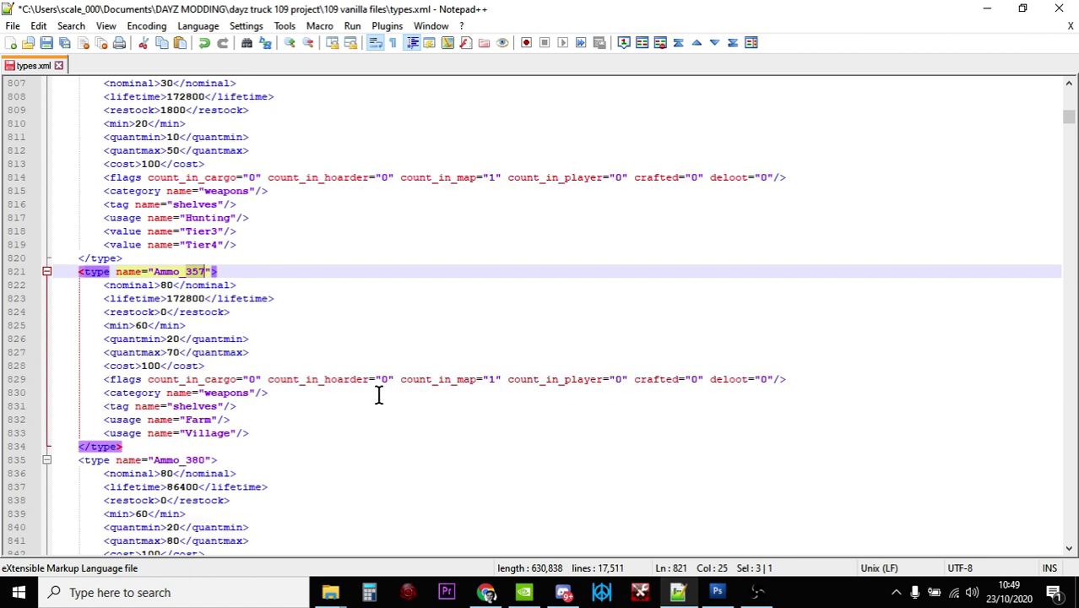
scroll(337, 393, "down", 1)
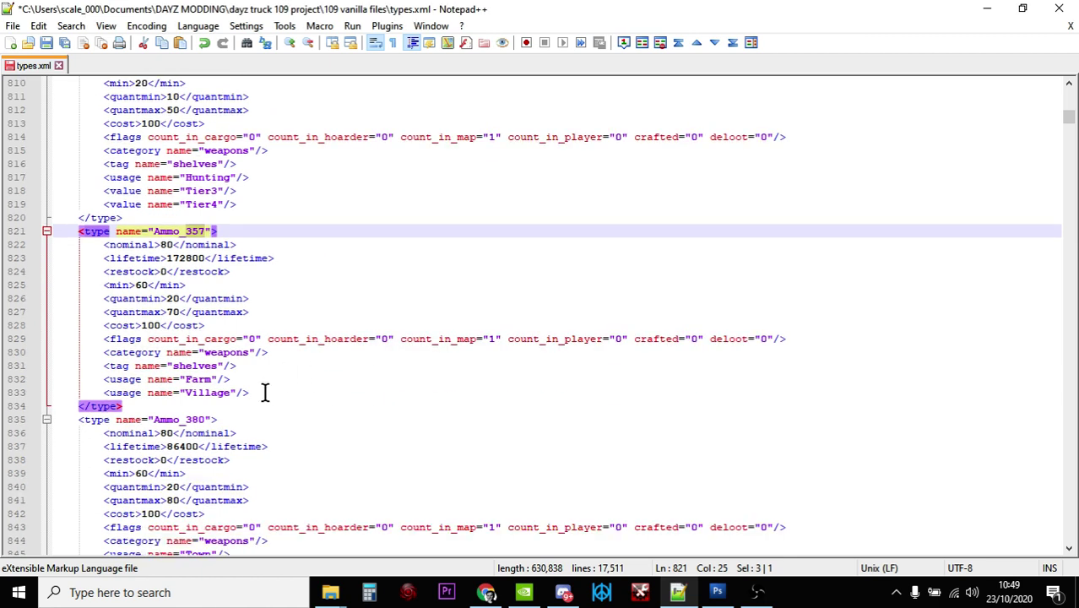
left_click_drag(257, 393, 102, 392)
right_click(119, 394)
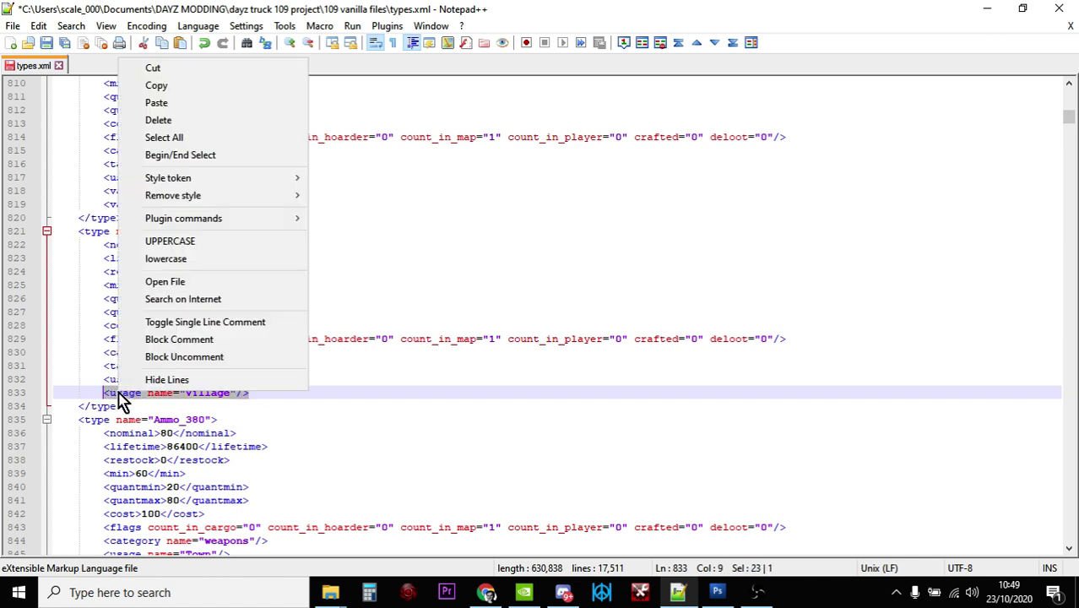
left_click(210, 103)
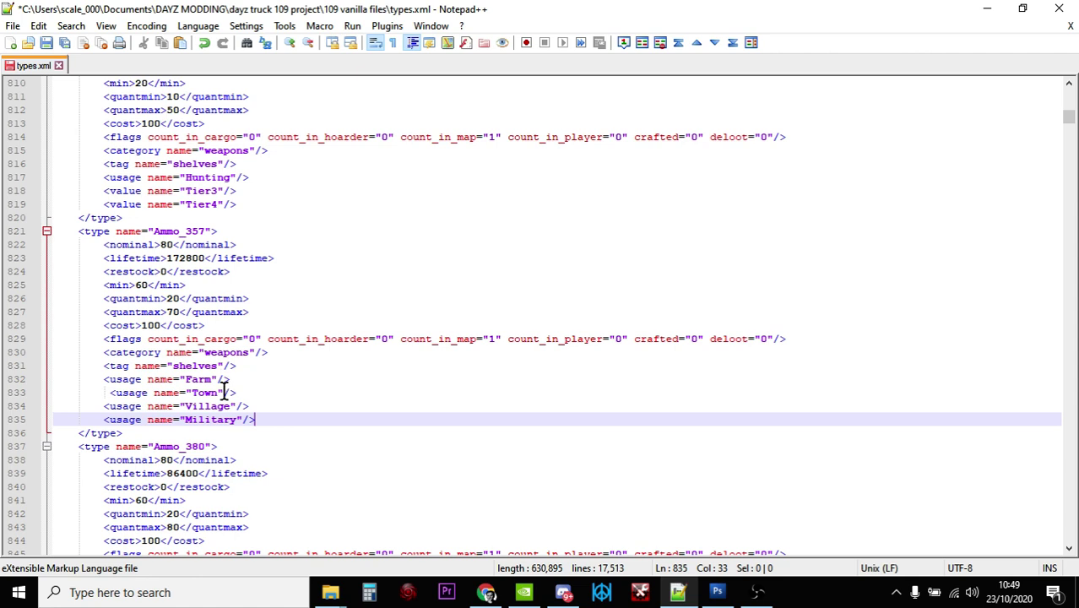
left_click(171, 431)
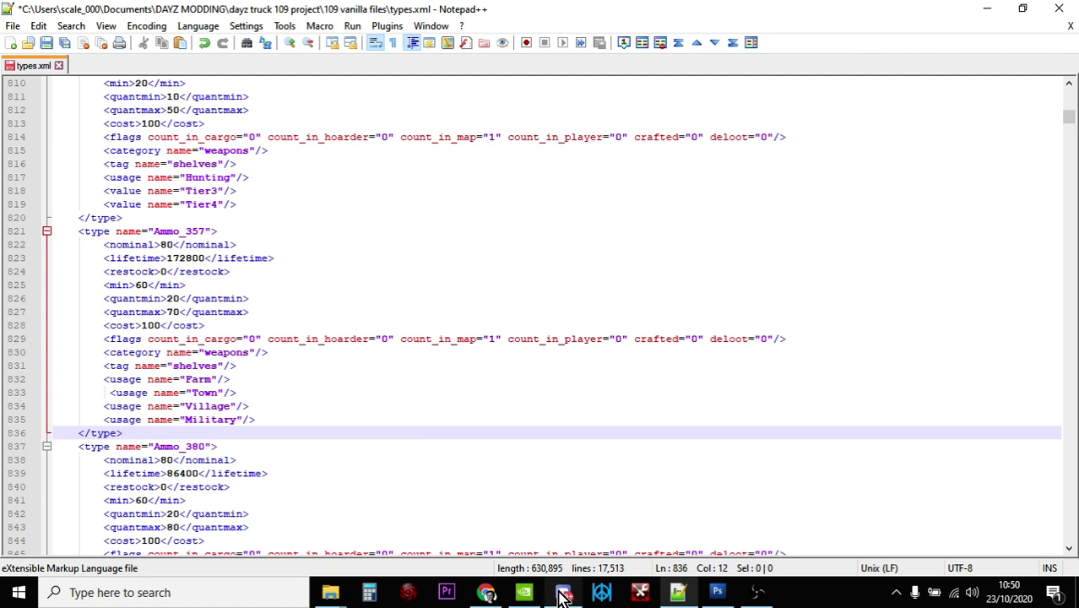
- Scroll the xmlvalidation.com page down to its paste box, then return to the Nitrado db folder tab
left_click(486, 592)
left_click(866, 17)
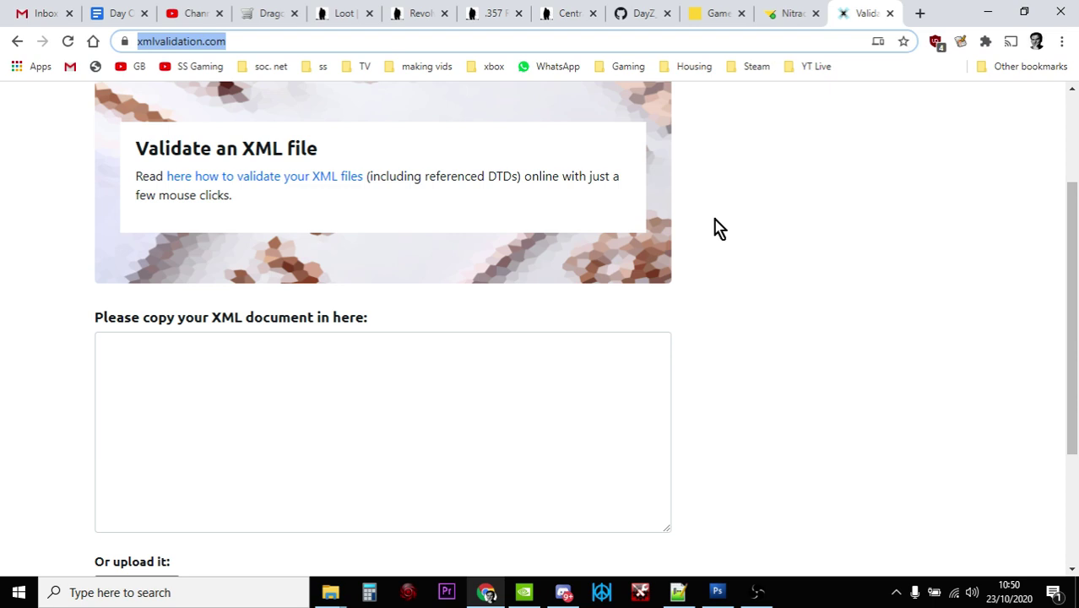
scroll(156, 420, "down", 1)
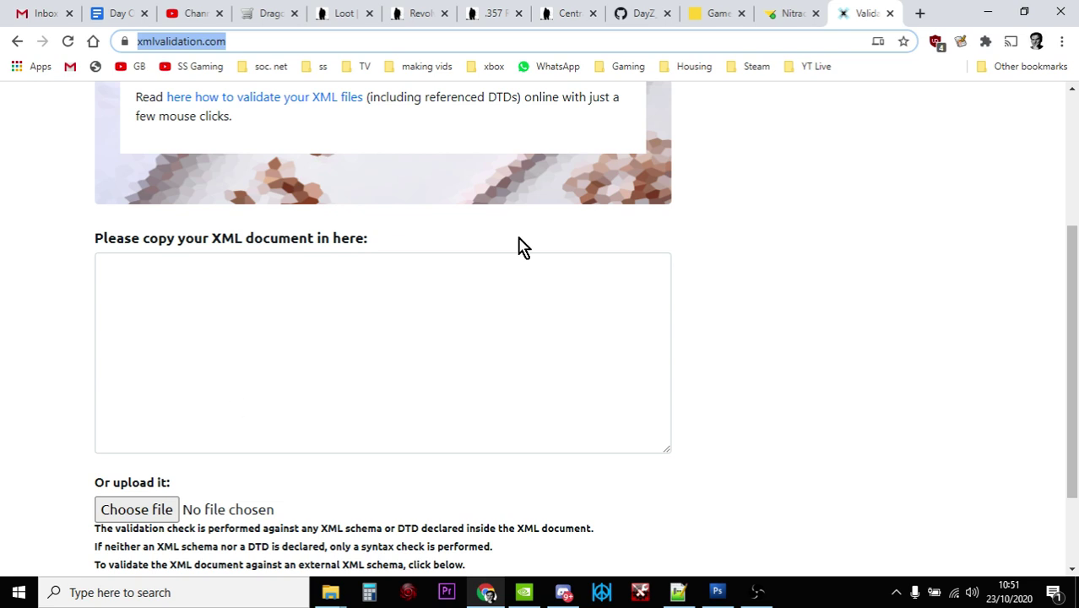
left_click(772, 14)
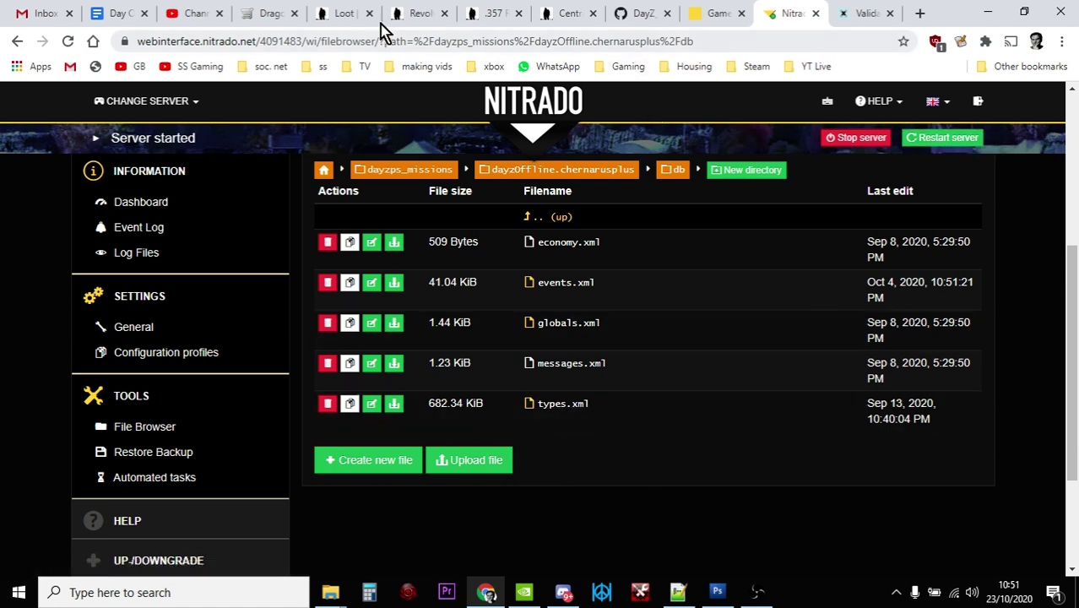
- Switch to the DayZ Wiki Revolver page tab
left_click(406, 17)
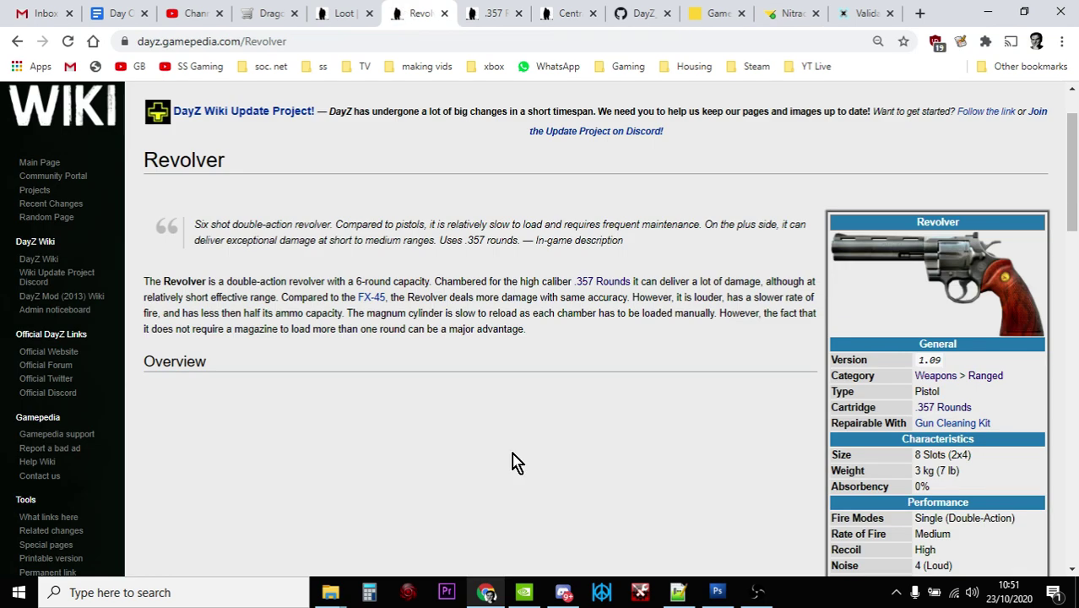